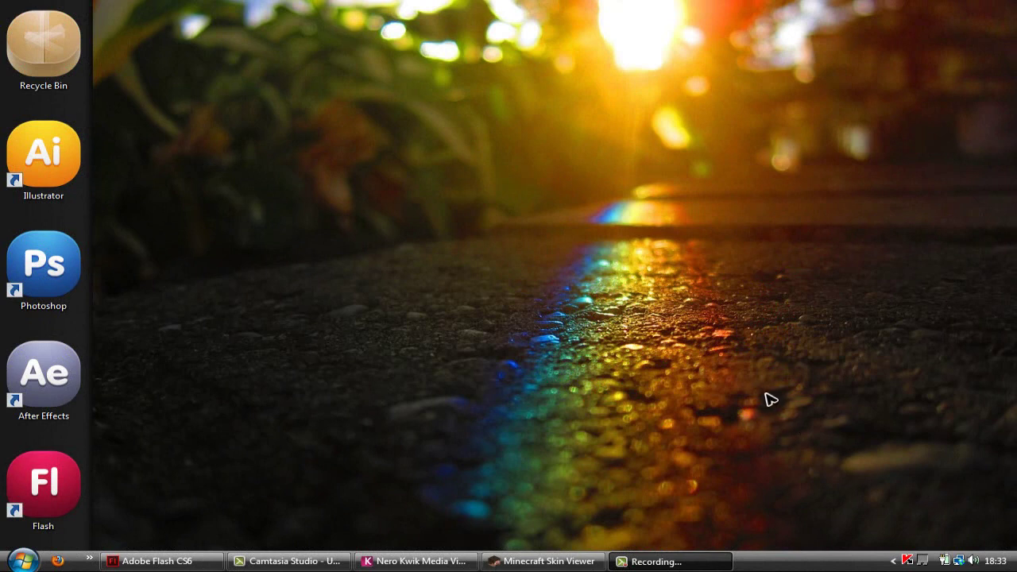
- Bring back Nero Kwik Media Viewer to view the cartoon Minecraft image, then close it
left_click(445, 561)
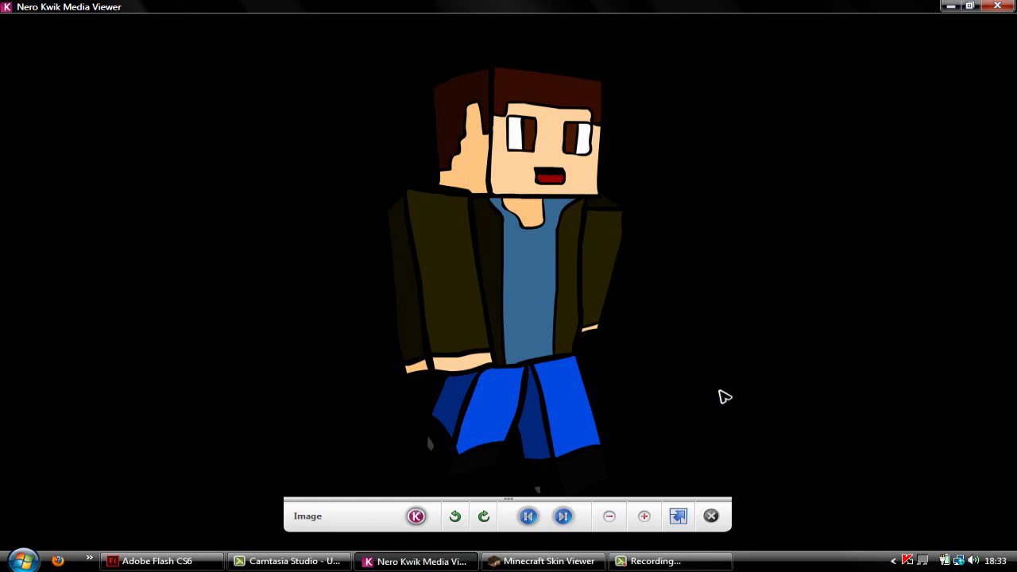
left_click(1001, 6)
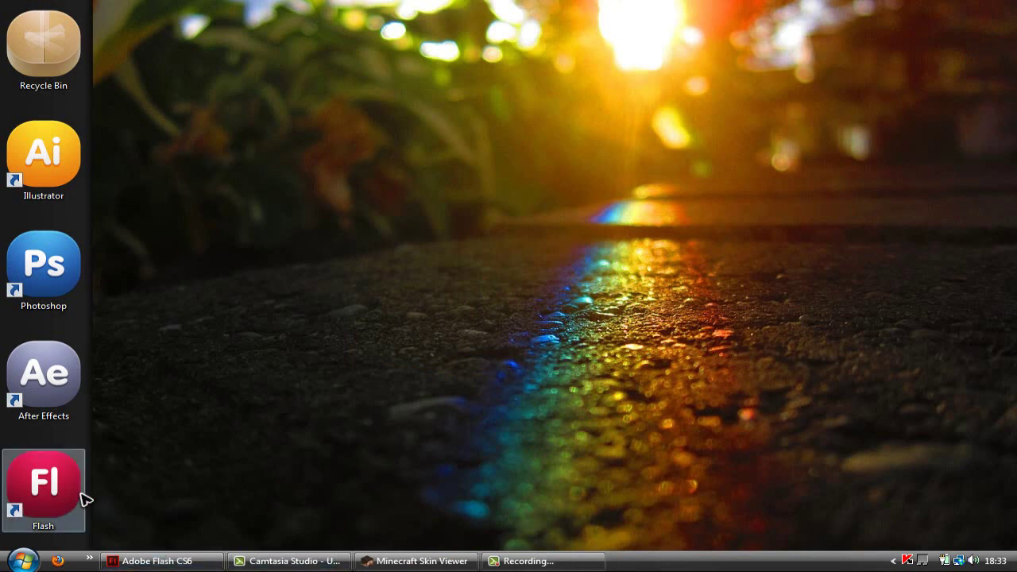
- Restore Minecraft Skin Viewer and move its window into place on the desktop
left_click(444, 562)
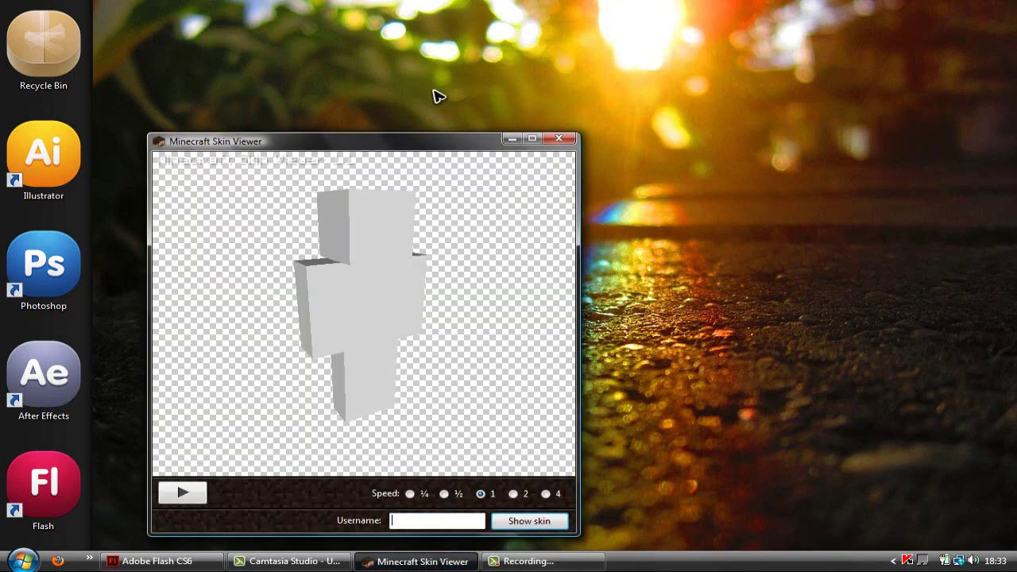
left_click_drag(412, 145, 441, 72)
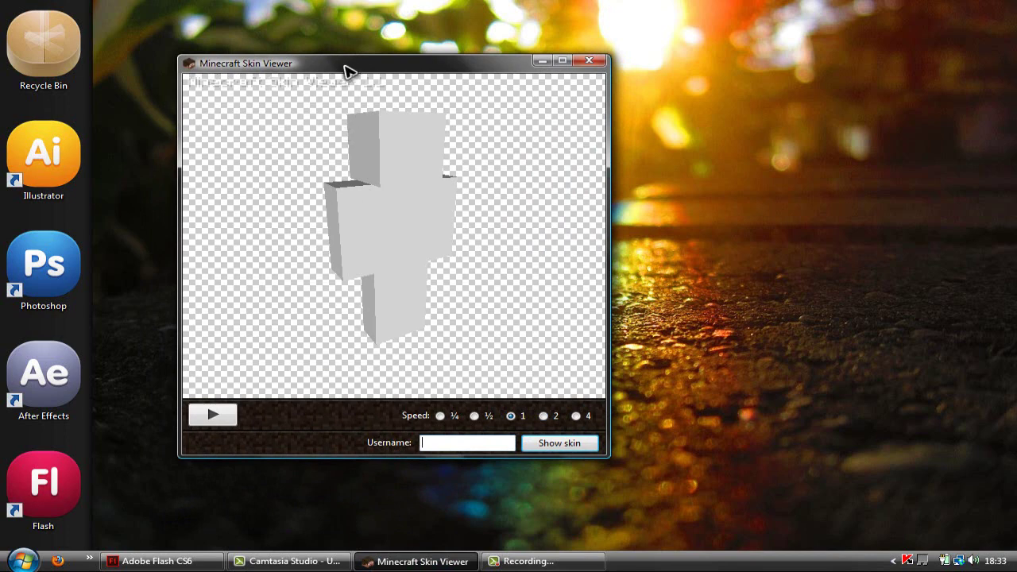
left_click_drag(340, 73, 381, 76)
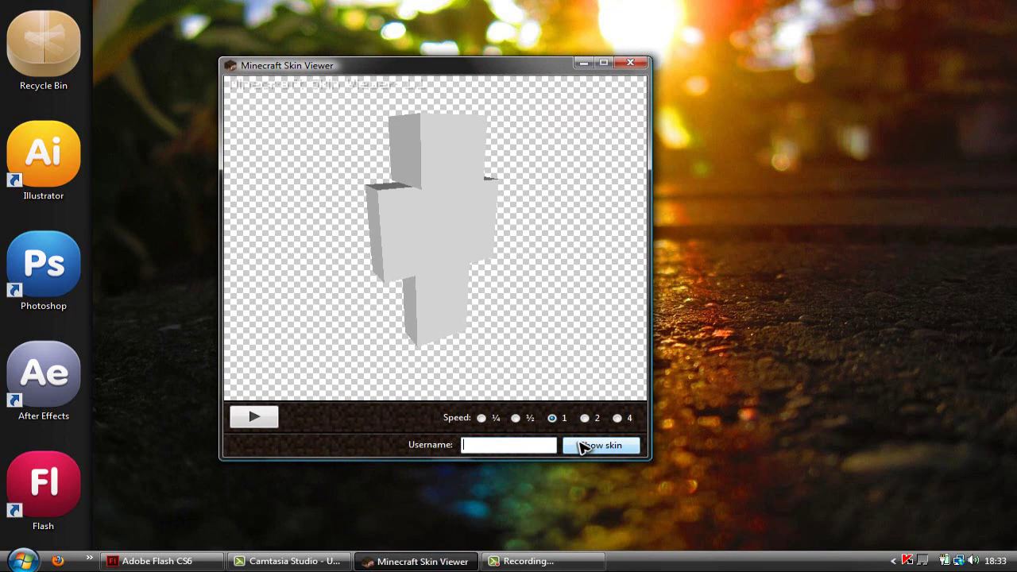
- Load NerdNinja2's skin onto the model and rotate it to inspect
type("NerdNinja2")
left_click(581, 447)
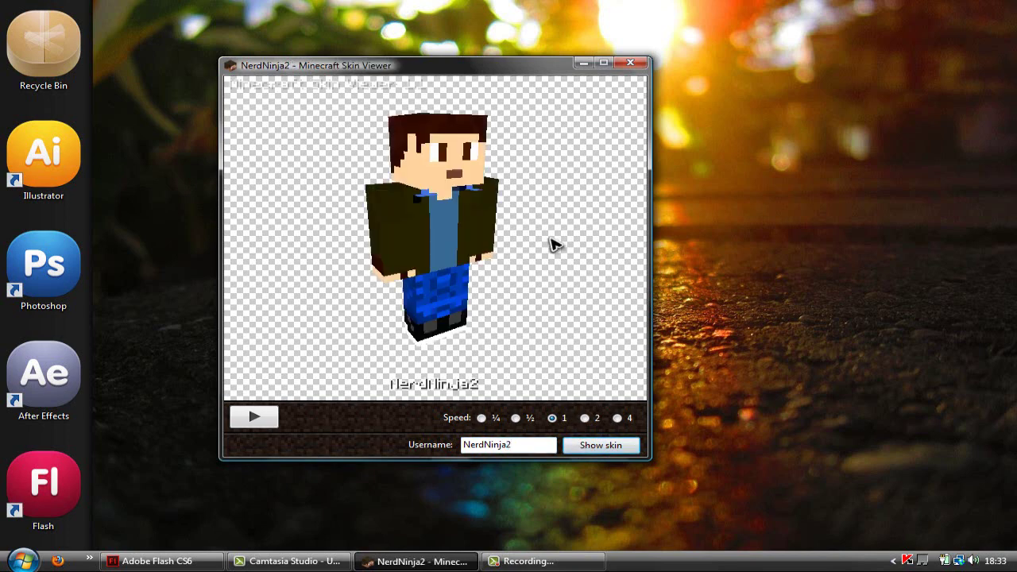
mouse_move(463, 223)
left_mouse_down()
mouse_move(469, 106)
mouse_move(534, 189)
mouse_move(578, 177)
mouse_move(495, 267)
mouse_move(461, 185)
mouse_move(447, 215)
mouse_move(445, 205)
mouse_move(336, 259)
mouse_move(484, 224)
mouse_move(474, 169)
mouse_move(340, 252)
left_mouse_up()
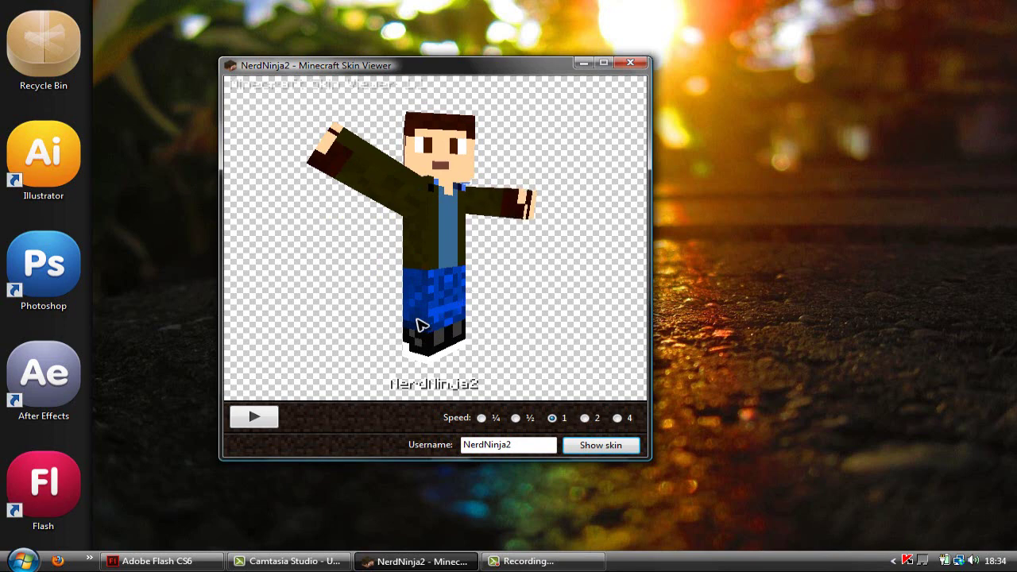
- Show the Positions toolbar and try standing, arms-out, walking, running, sitting and zombie poses
right_click(436, 231)
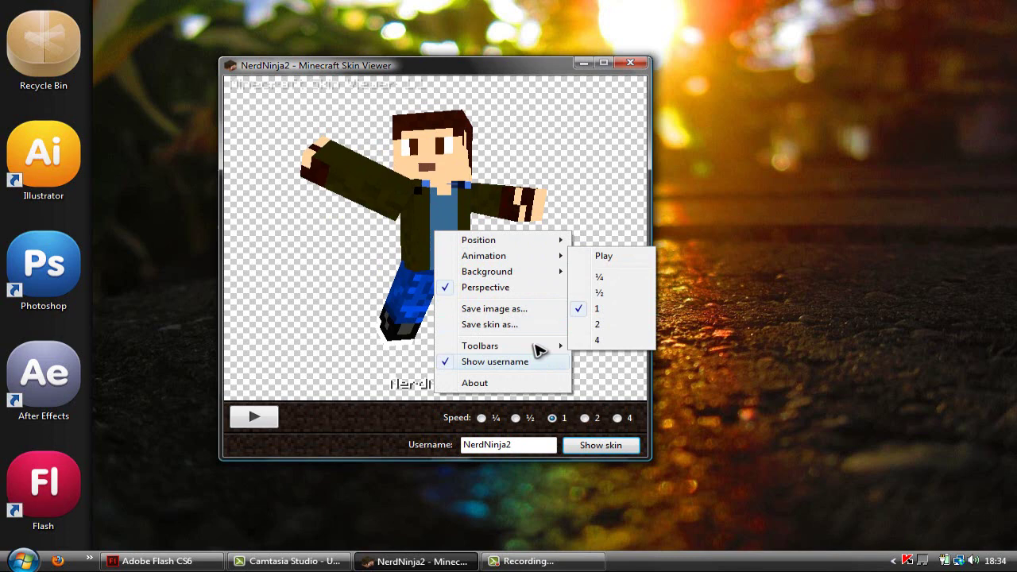
mouse_move(480, 346)
left_click(622, 378)
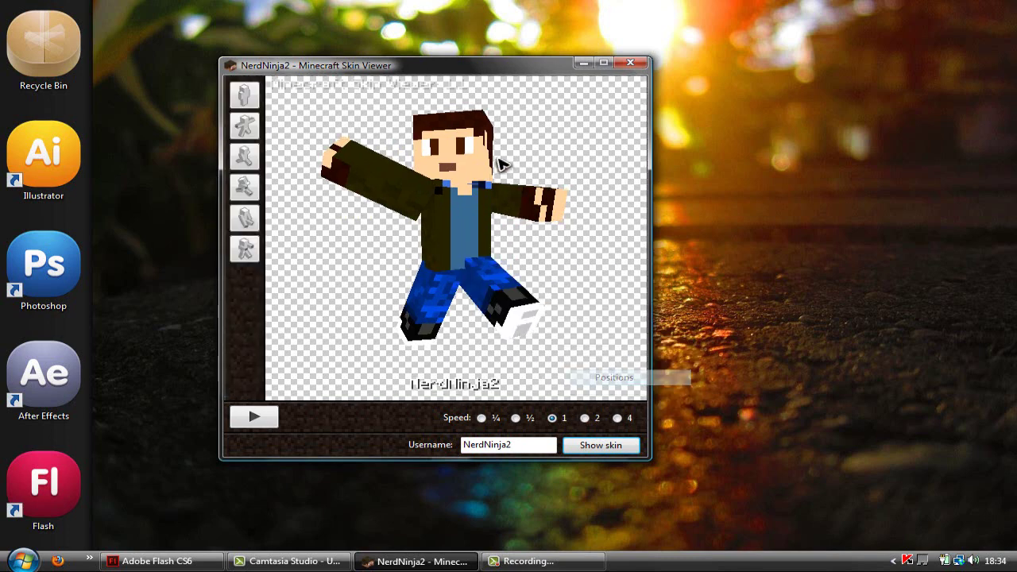
left_click(245, 95)
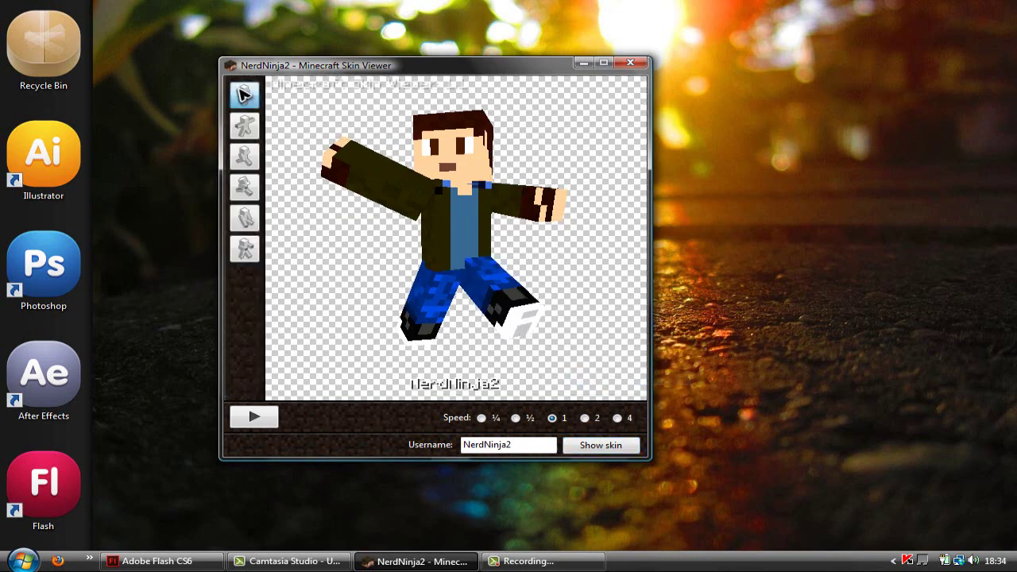
left_click(248, 132)
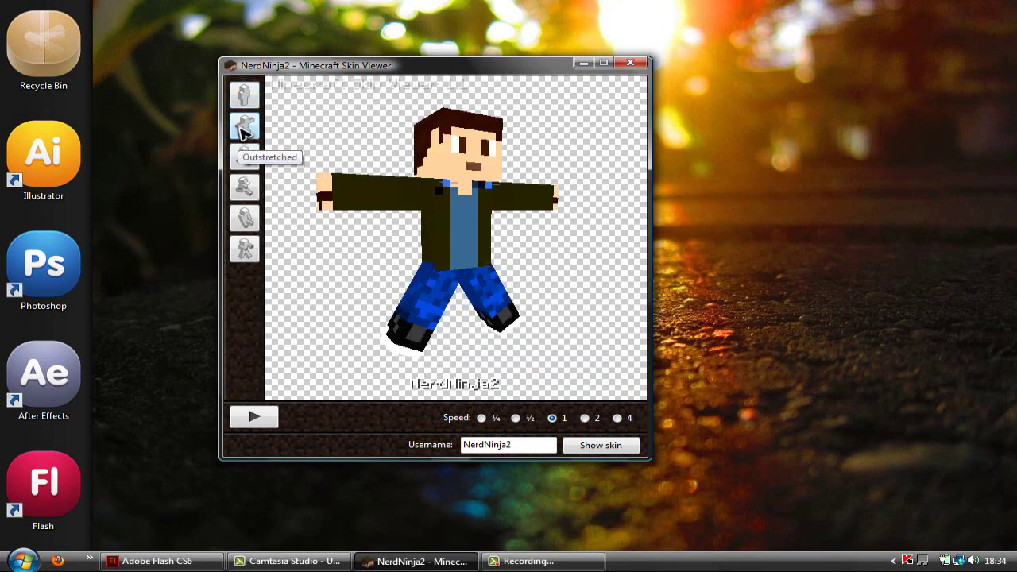
left_click(247, 157)
left_click(249, 188)
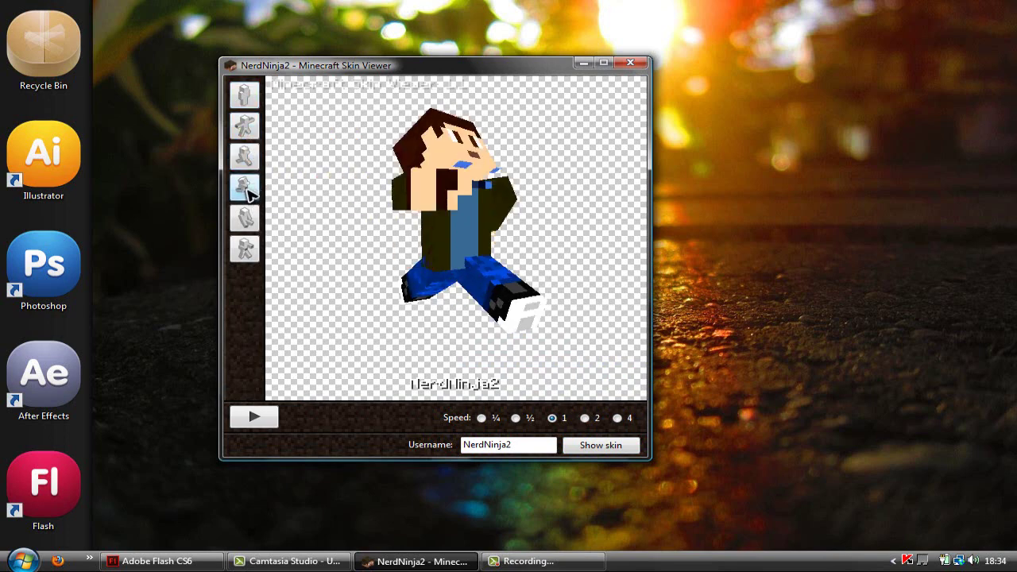
left_click(249, 220)
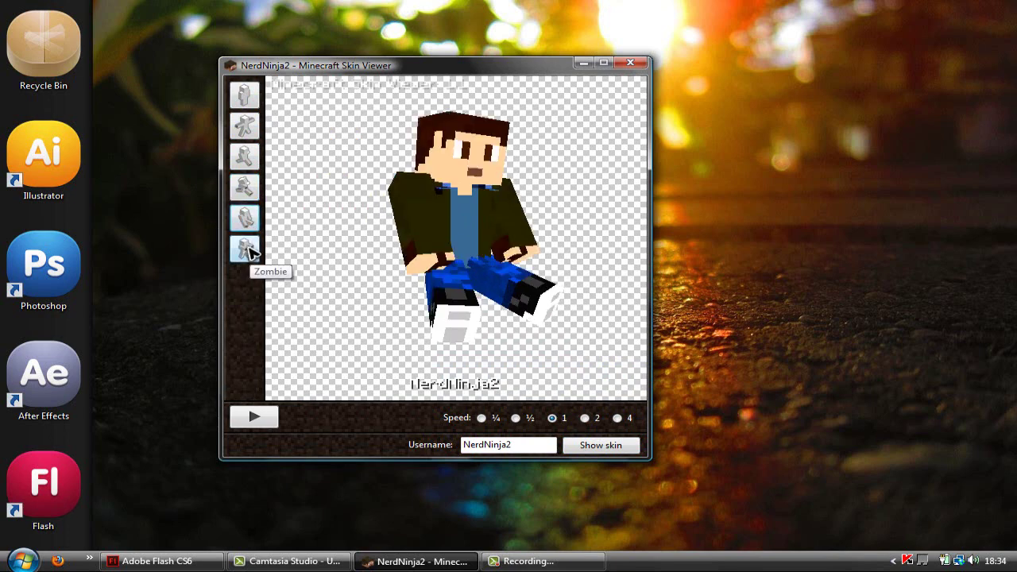
left_click(248, 249)
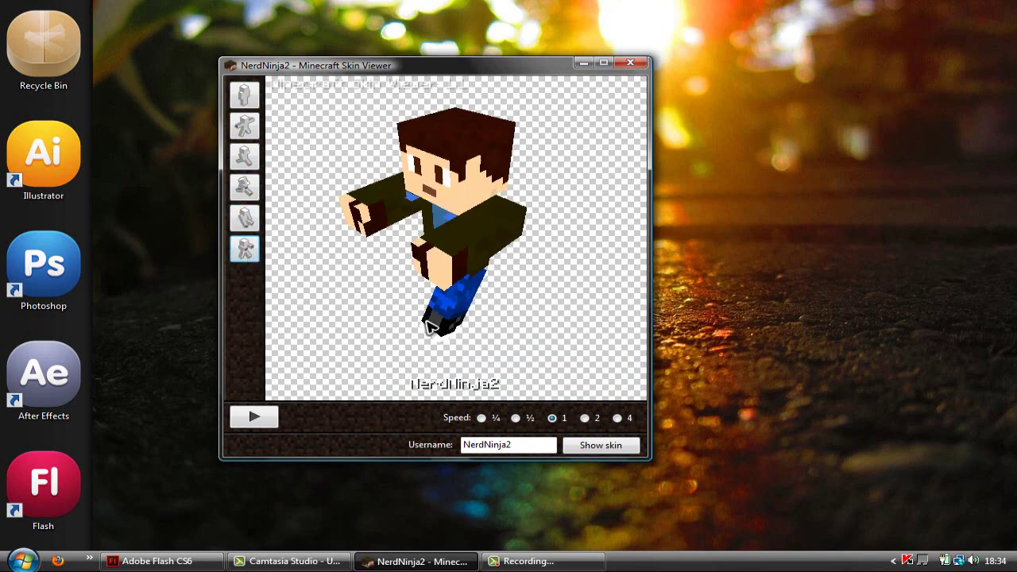
- Orbit the model, return to standing, then play the walk and stop it mid-stride
mouse_move(441, 253)
left_mouse_down()
mouse_move(490, 268)
mouse_move(448, 165)
mouse_move(476, 261)
mouse_move(495, 238)
left_mouse_up()
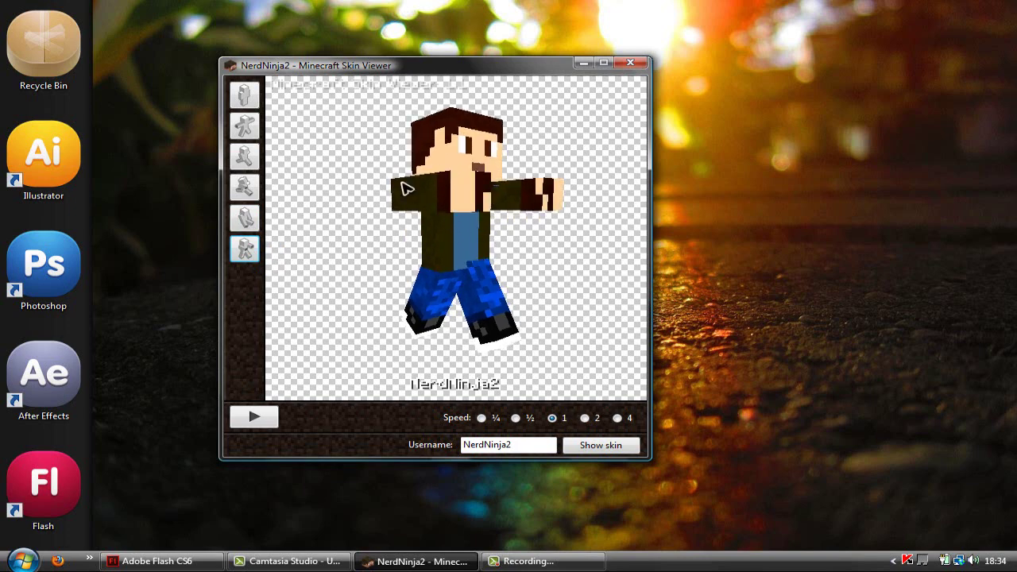
mouse_move(479, 231)
left_mouse_down()
mouse_move(416, 195)
mouse_move(535, 277)
mouse_move(572, 229)
mouse_move(389, 165)
mouse_move(422, 263)
mouse_move(535, 198)
left_mouse_up()
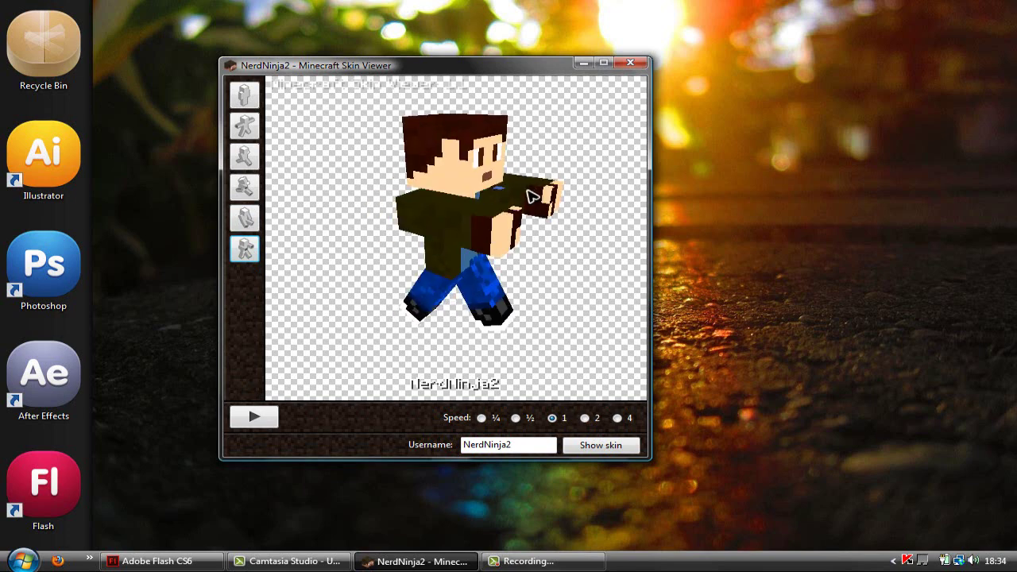
left_click(244, 96)
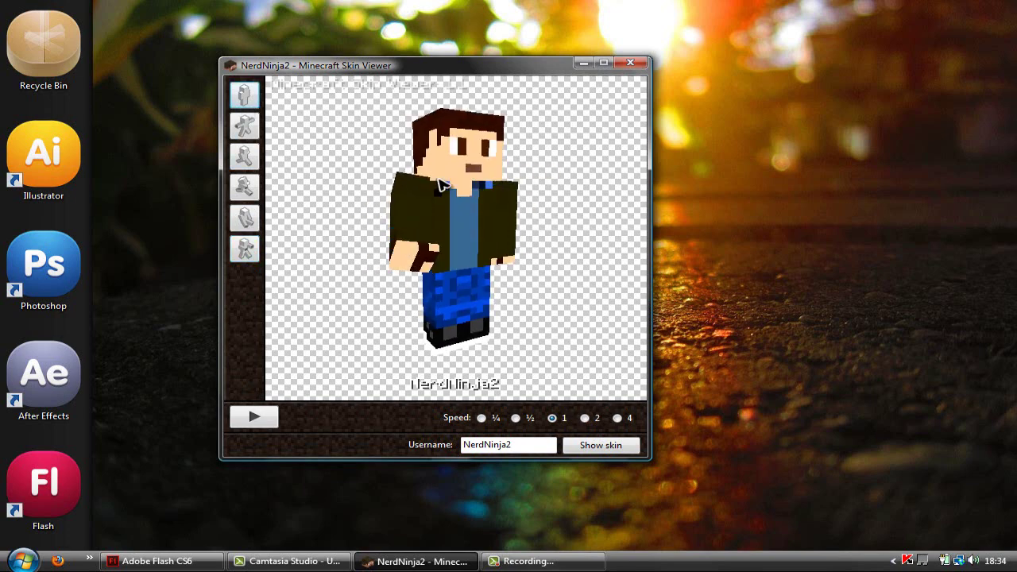
left_click(261, 419)
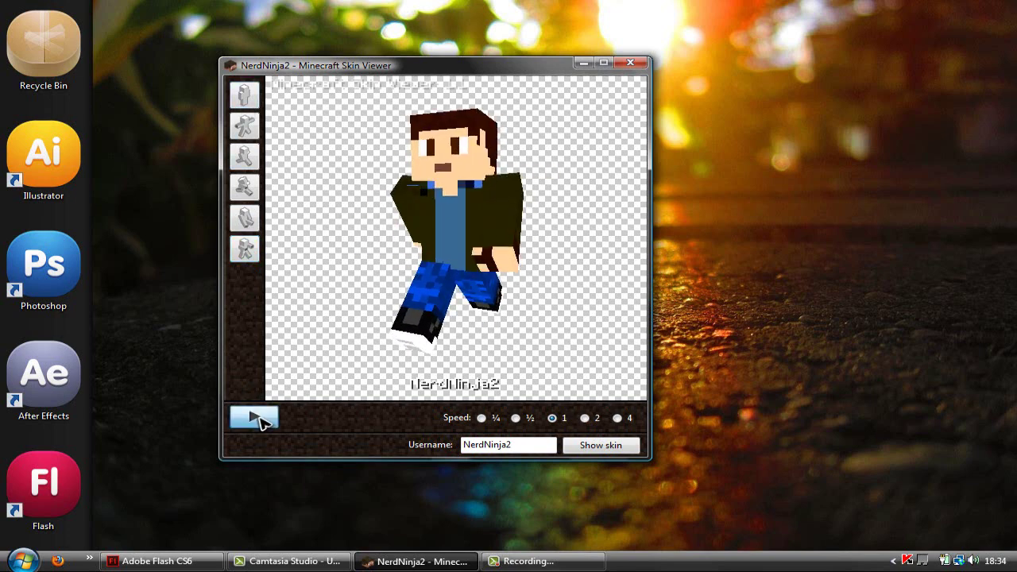
left_click(262, 418)
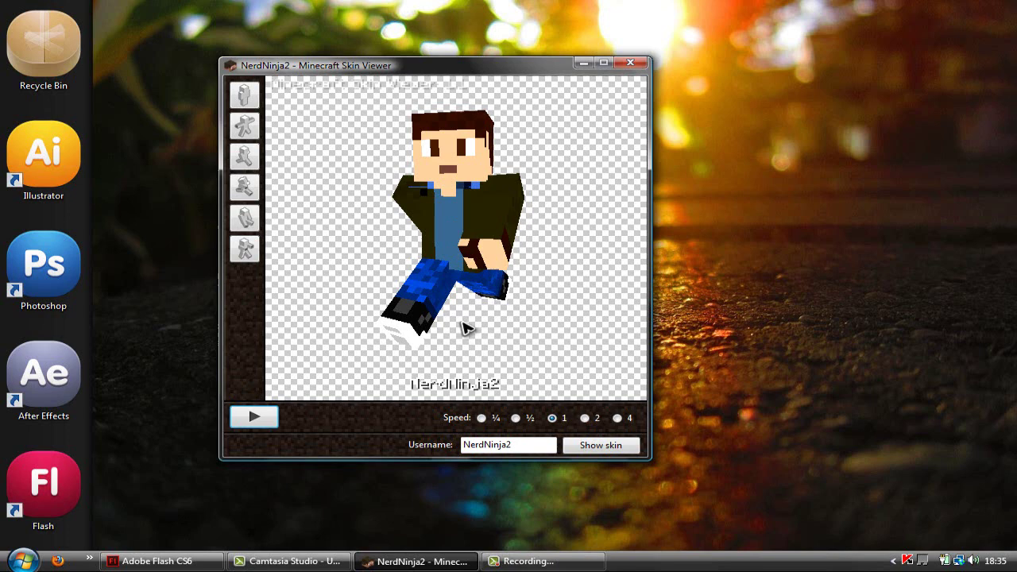
- Choose Save image as from the viewer's right-click menu
right_click(595, 256)
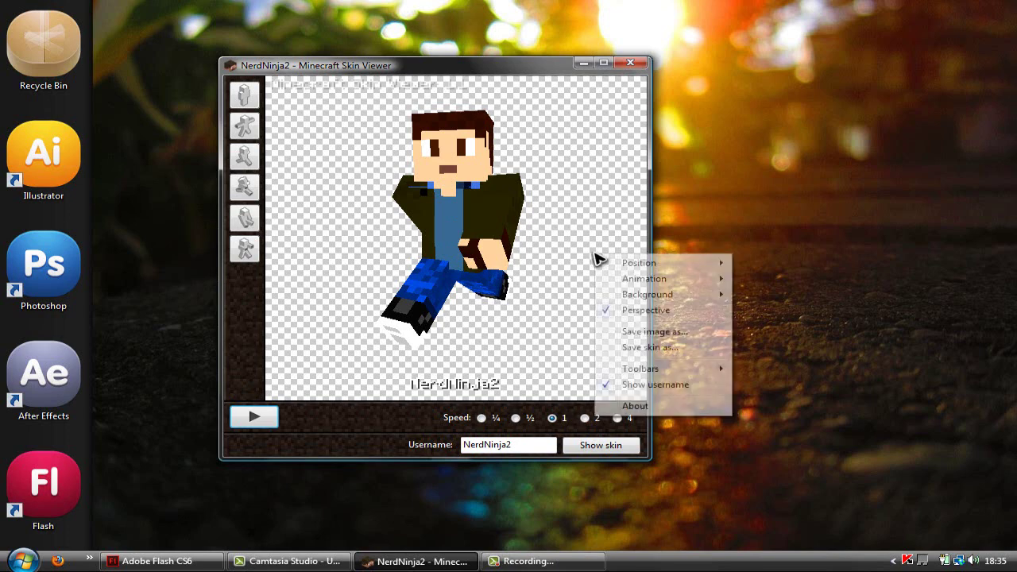
left_click(560, 164)
right_click(556, 167)
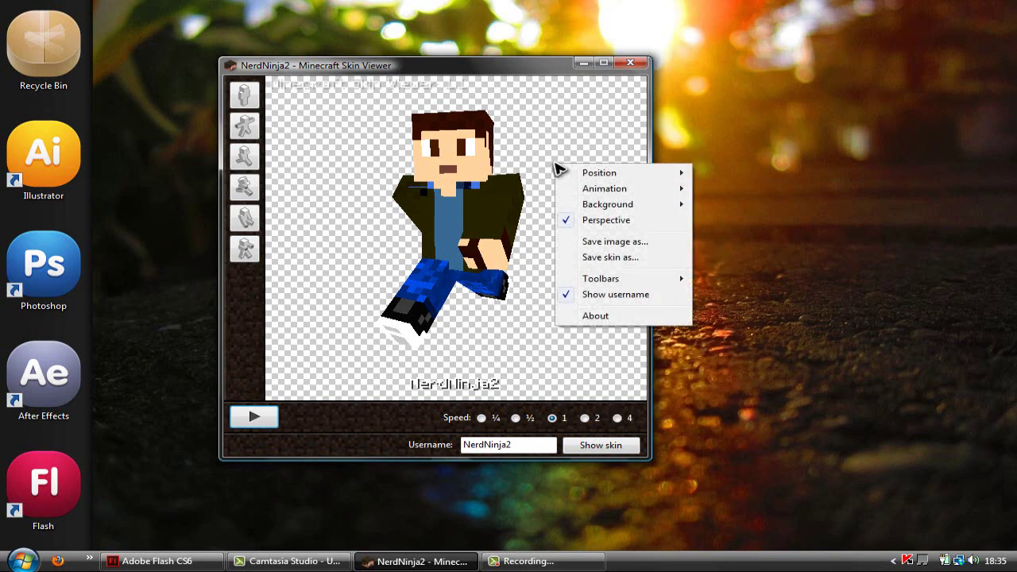
left_click(671, 241)
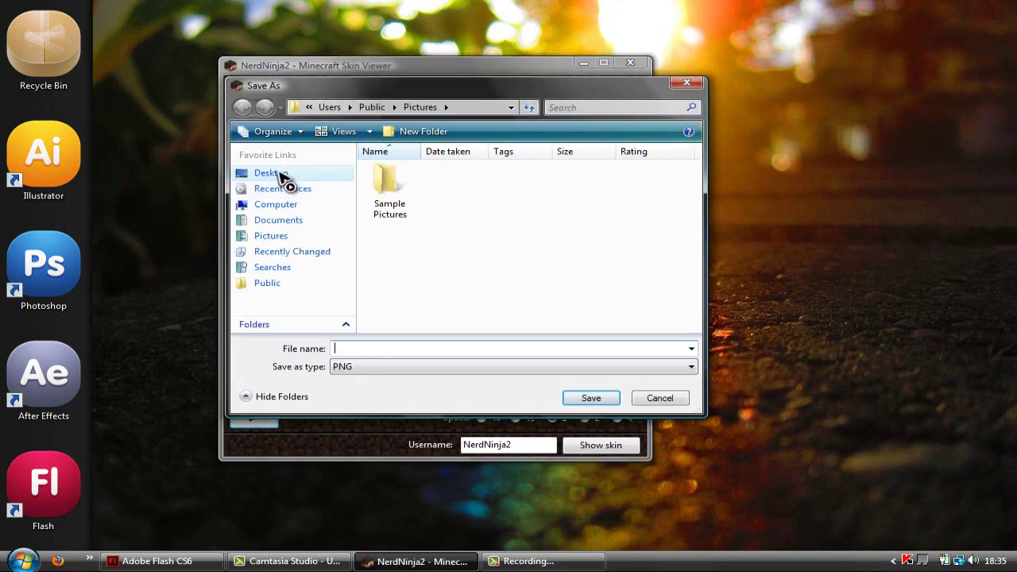
- Save the render as 'second' in Pictures > Graphics Design > Artwork > Client work > NerdNinja2
left_click(292, 237)
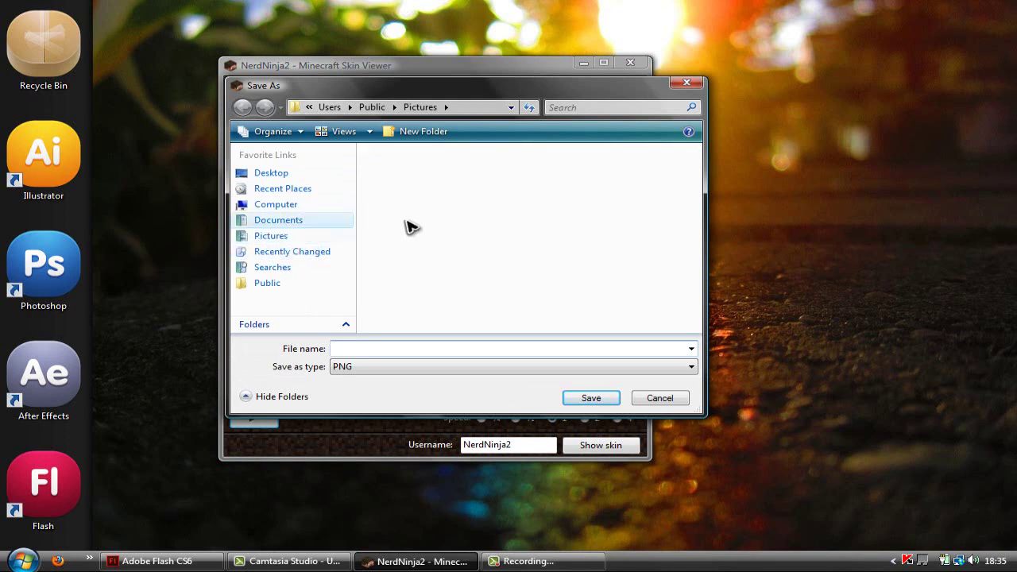
double_click(397, 200)
double_click(397, 199)
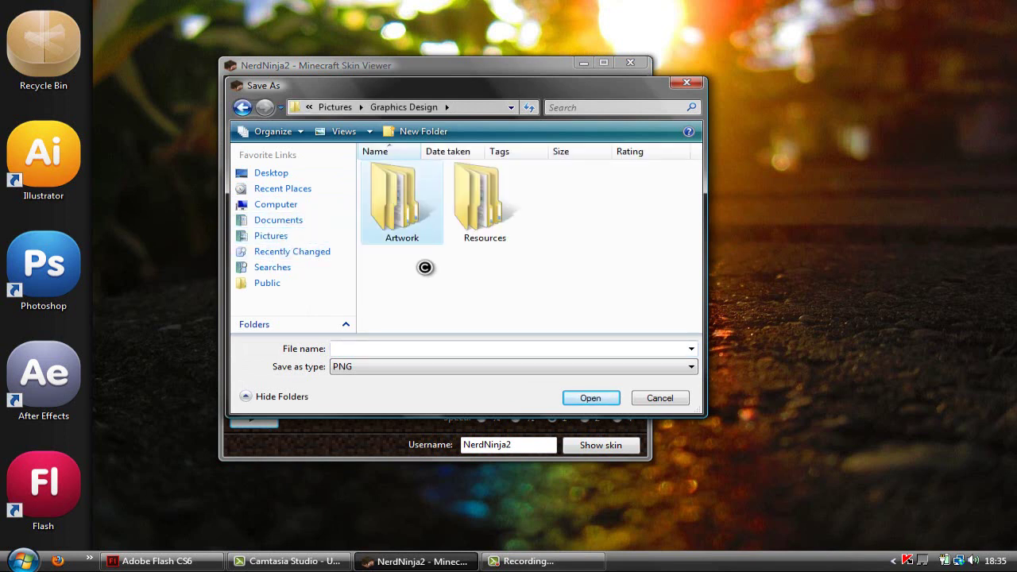
double_click(391, 216)
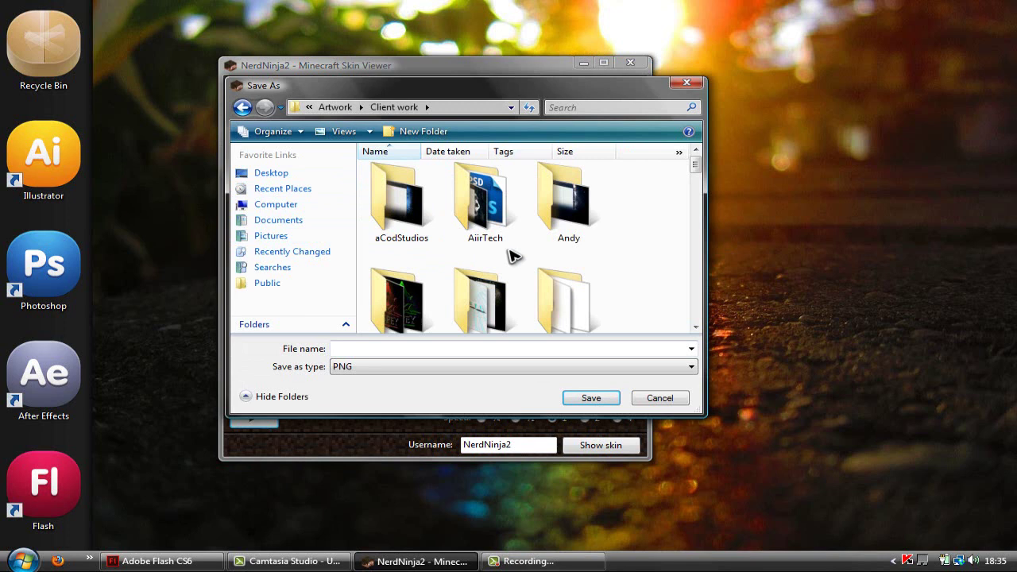
left_click(503, 300)
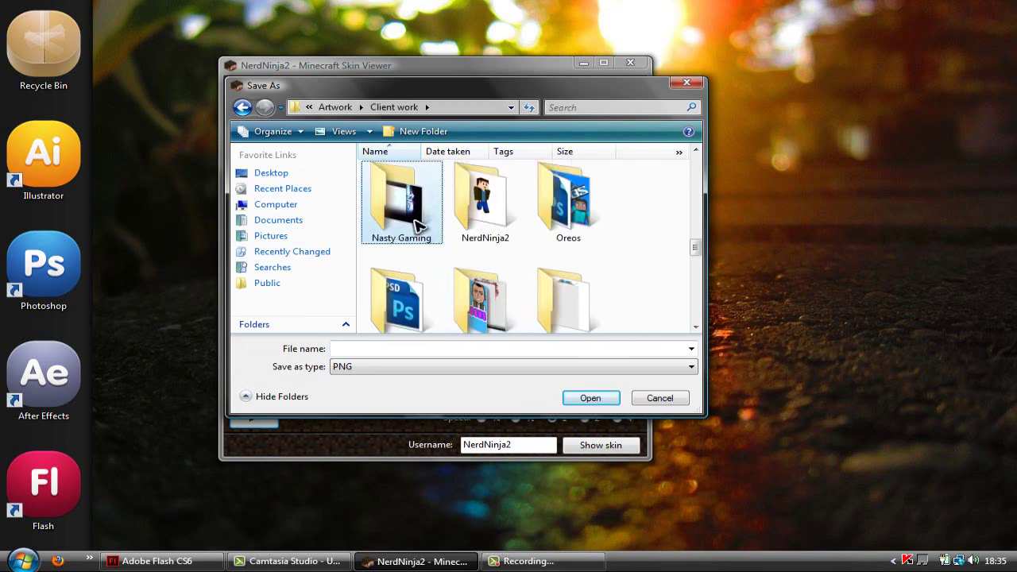
double_click(484, 200)
left_click(413, 348)
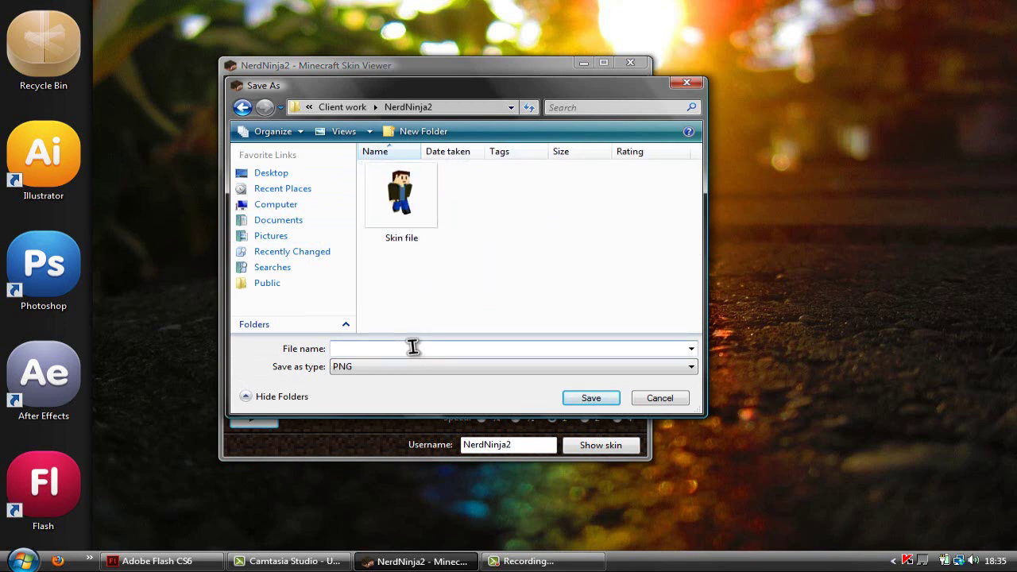
type("second")
key("Return")
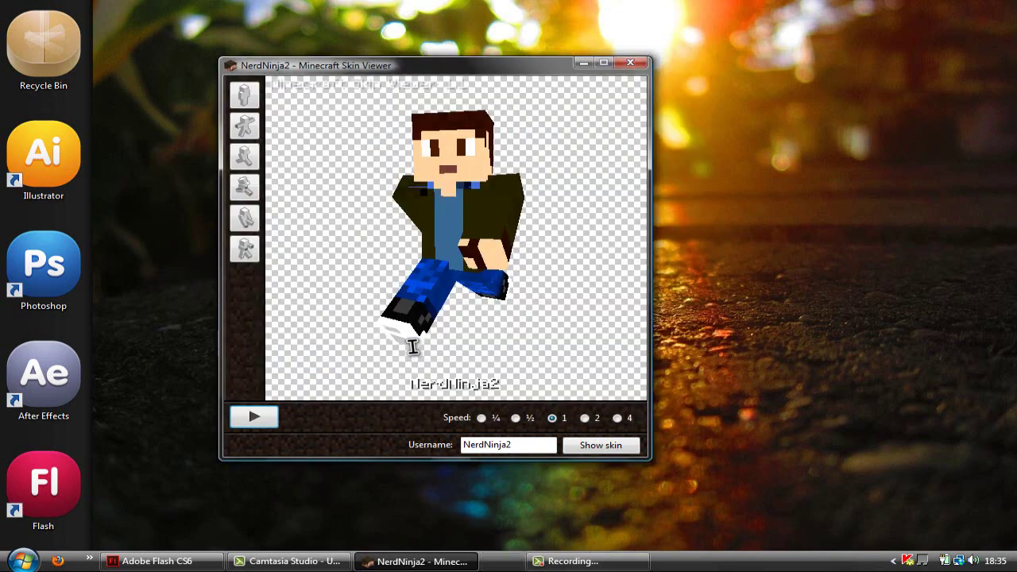
- Close the skin viewer and bring the Flash window to the front
left_click(630, 63)
left_click(362, 559)
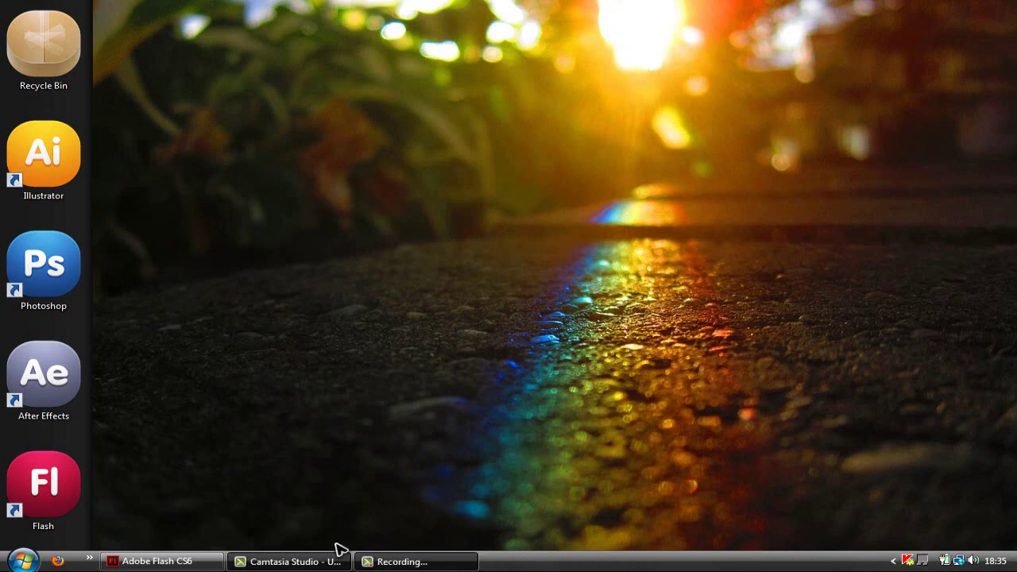
left_click(219, 557)
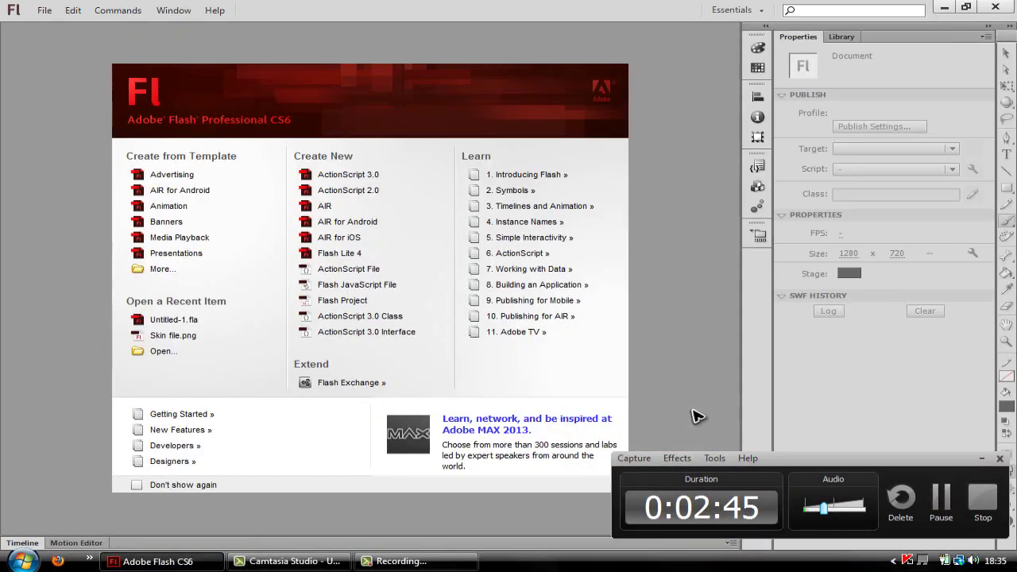
left_click(982, 458)
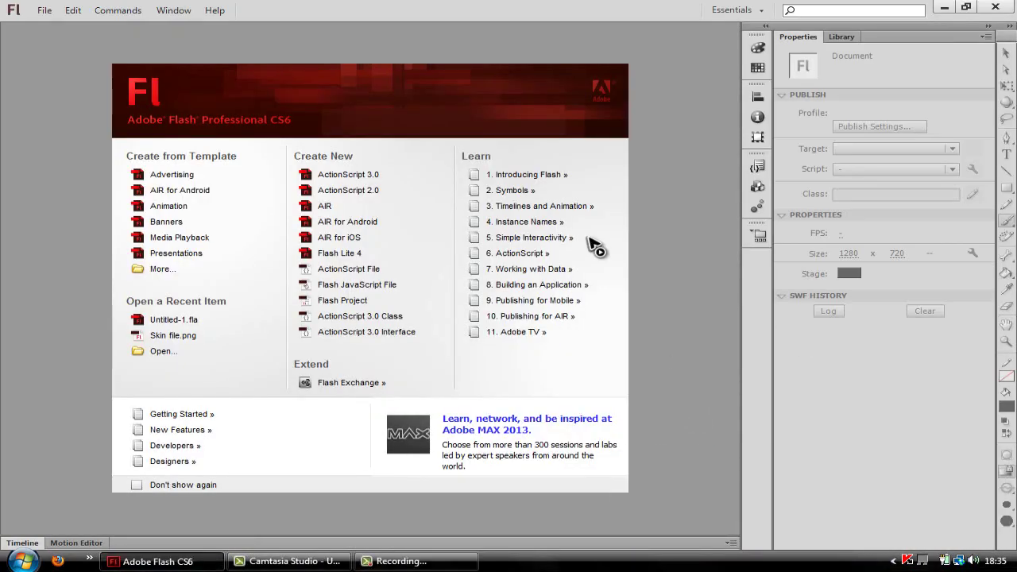
- Create a new ActionScript 3.0 document sized 1280 × 720 pixels
left_click(46, 11)
left_click(57, 27)
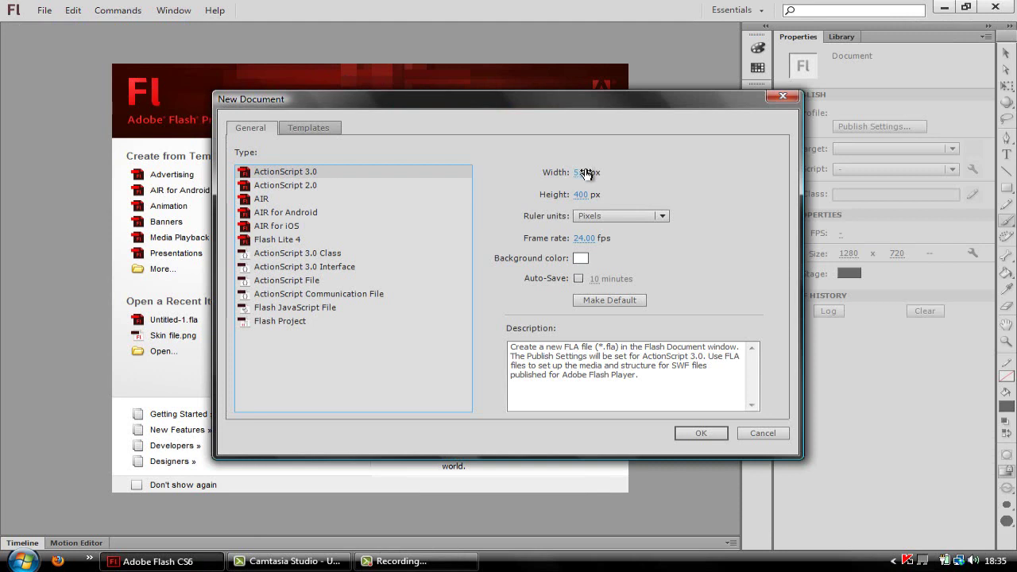
left_click(585, 173)
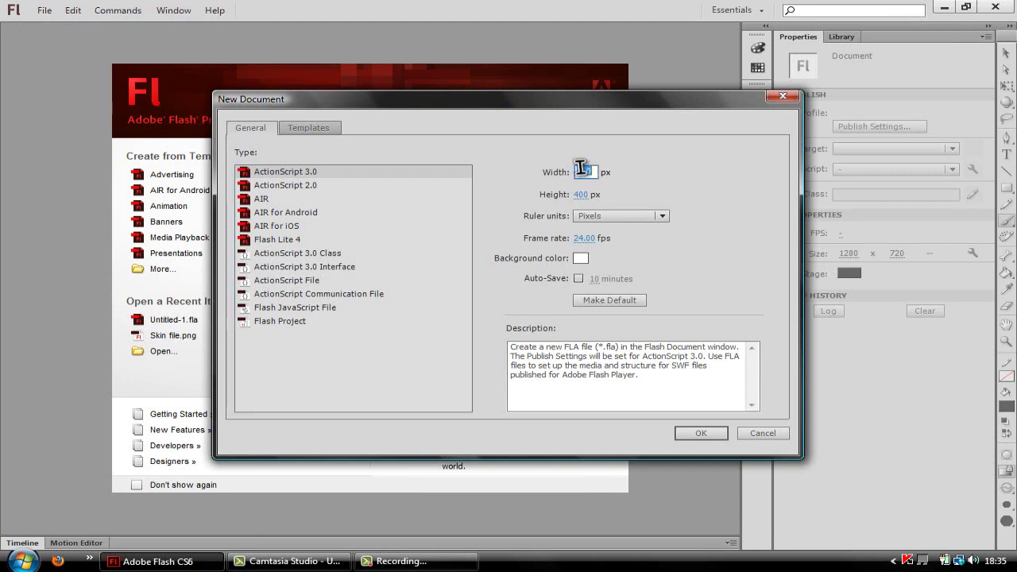
key("Tab")
type("720")
key("Return")
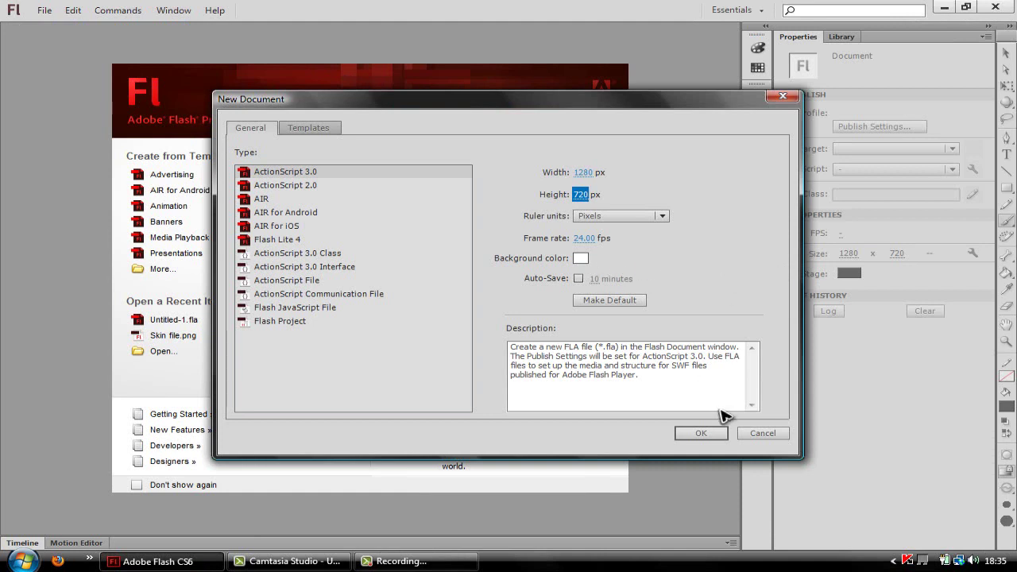
left_click(703, 433)
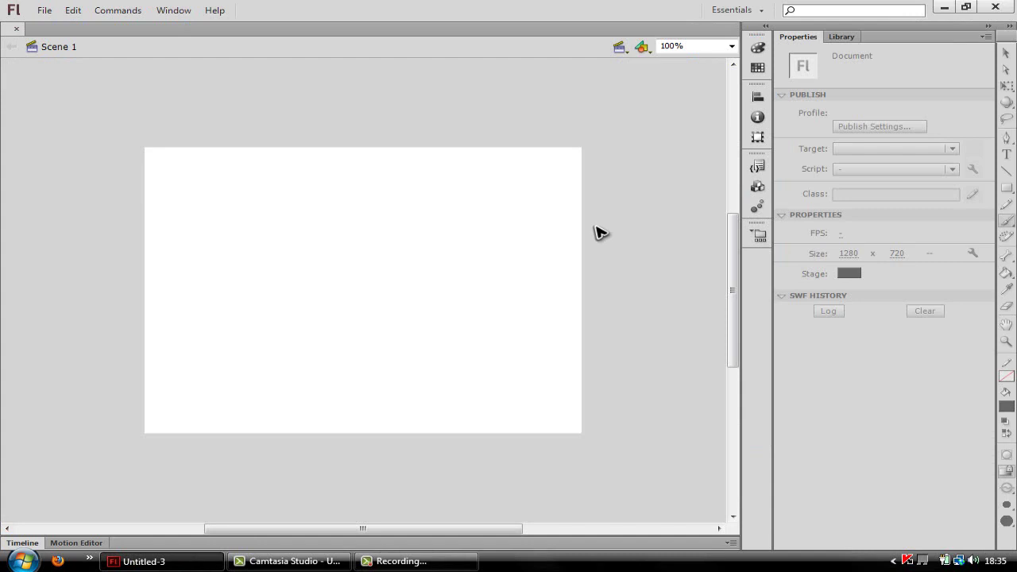
- Pan the blank Untitled-3 stage into view and set the zoom to 70%
key("b")
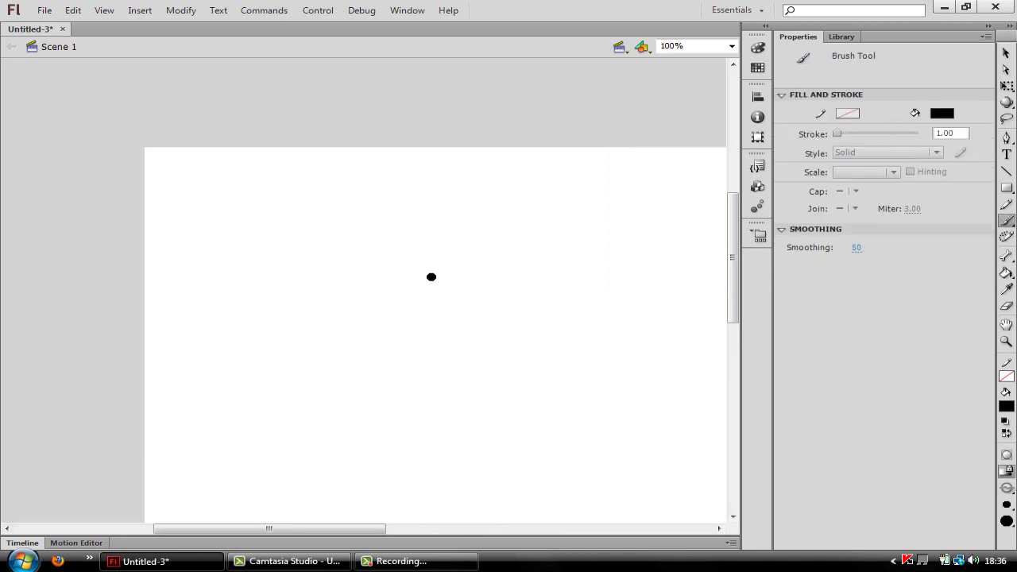
key("h")
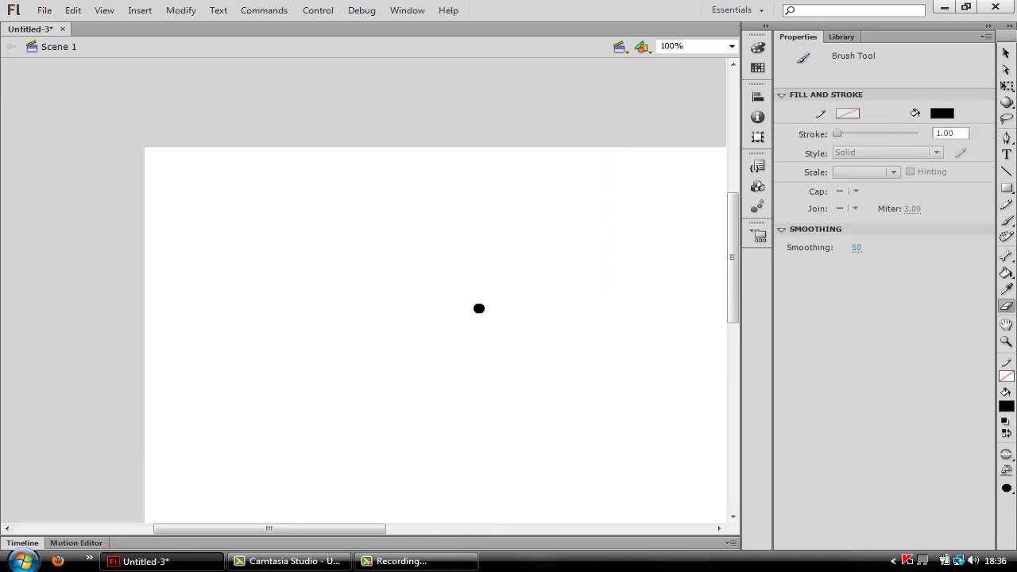
mouse_move(517, 339)
left_mouse_down()
mouse_move(355, 180)
mouse_move(405, 278)
left_mouse_up()
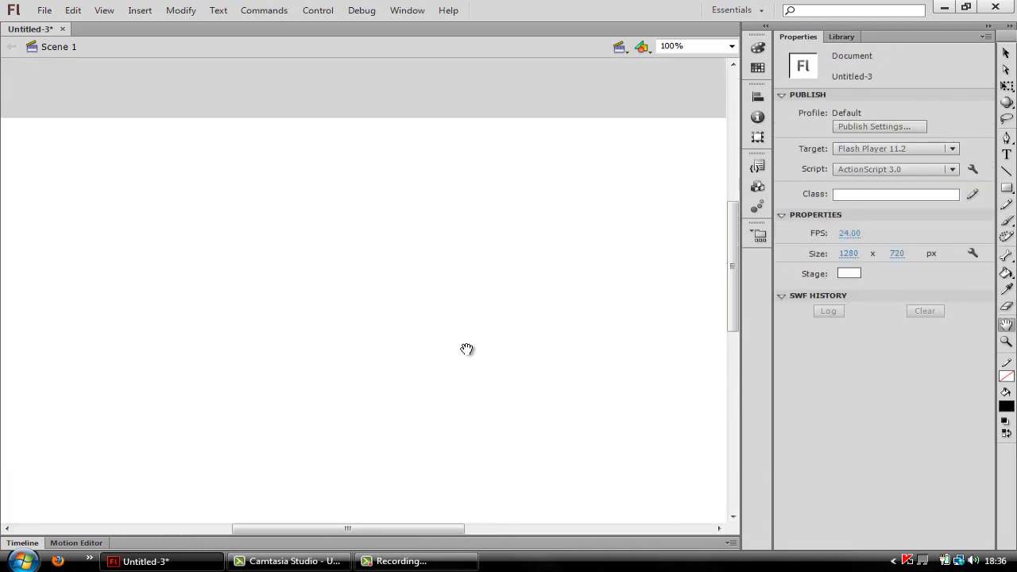
key("ctrl+minus")
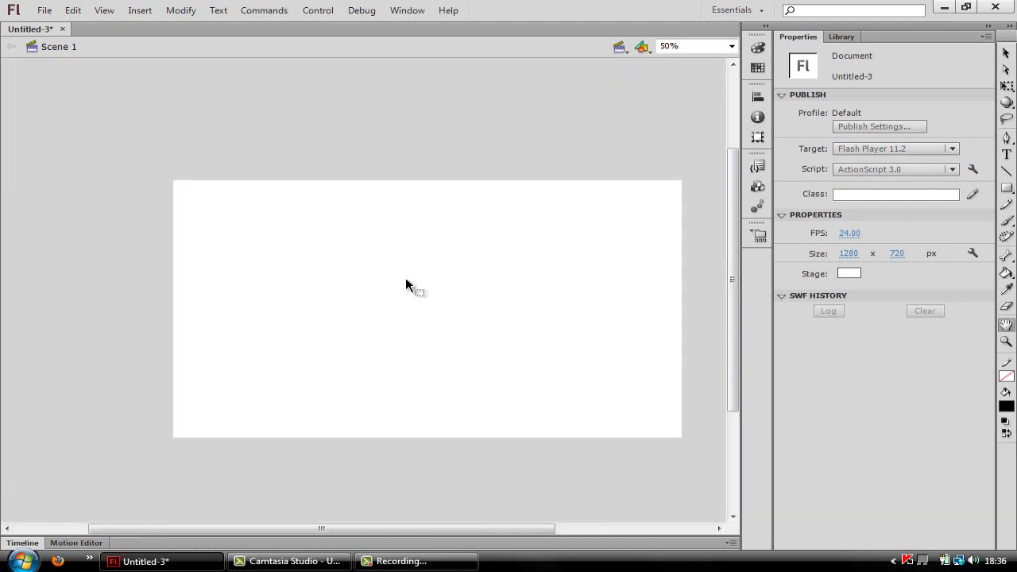
left_click(688, 46)
type("70")
key("Return")
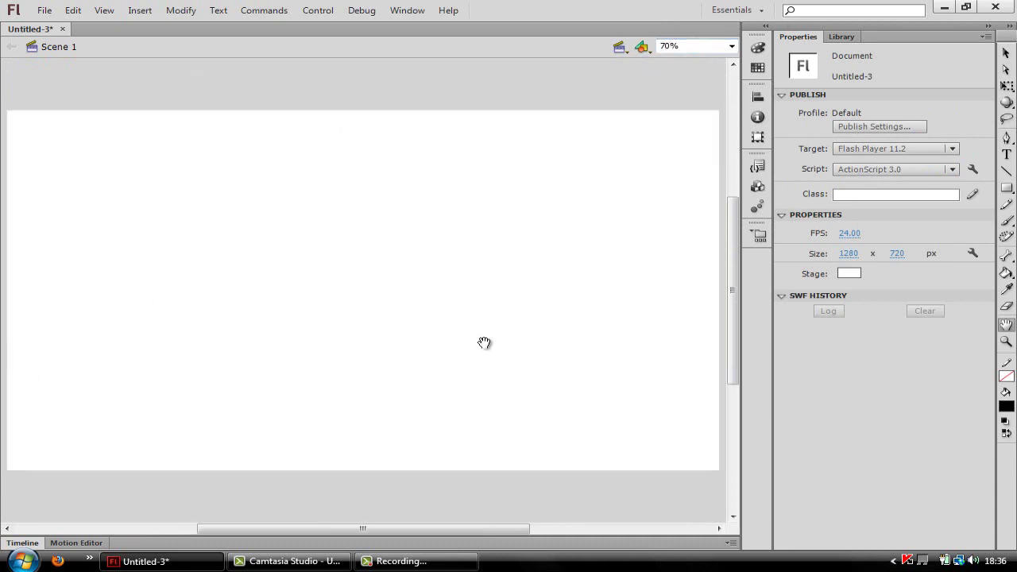
- Browse the File Open dialog to Pictures > Graphics Design > Client work > NerdNinja2
left_click(39, 9)
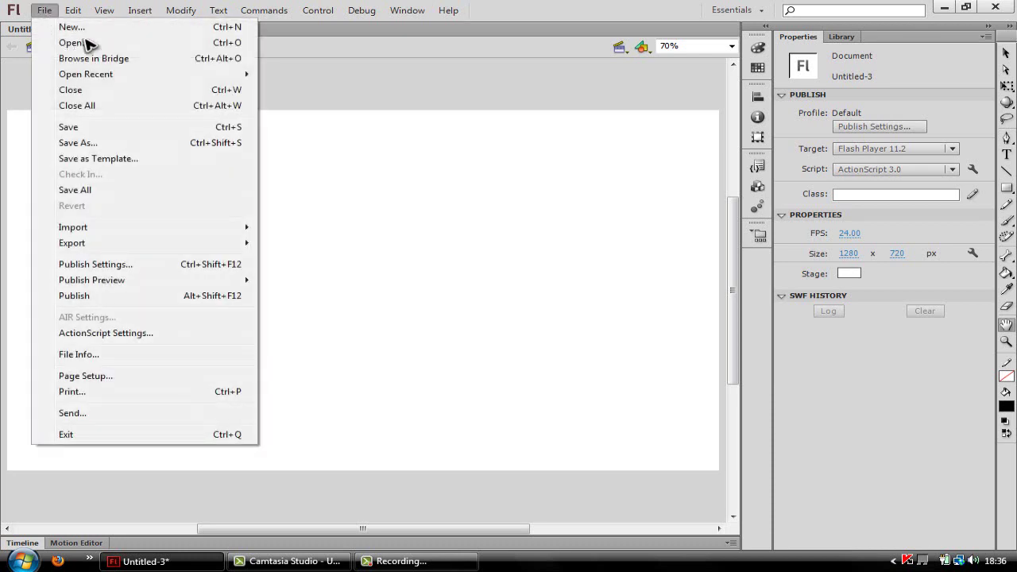
left_click(118, 41)
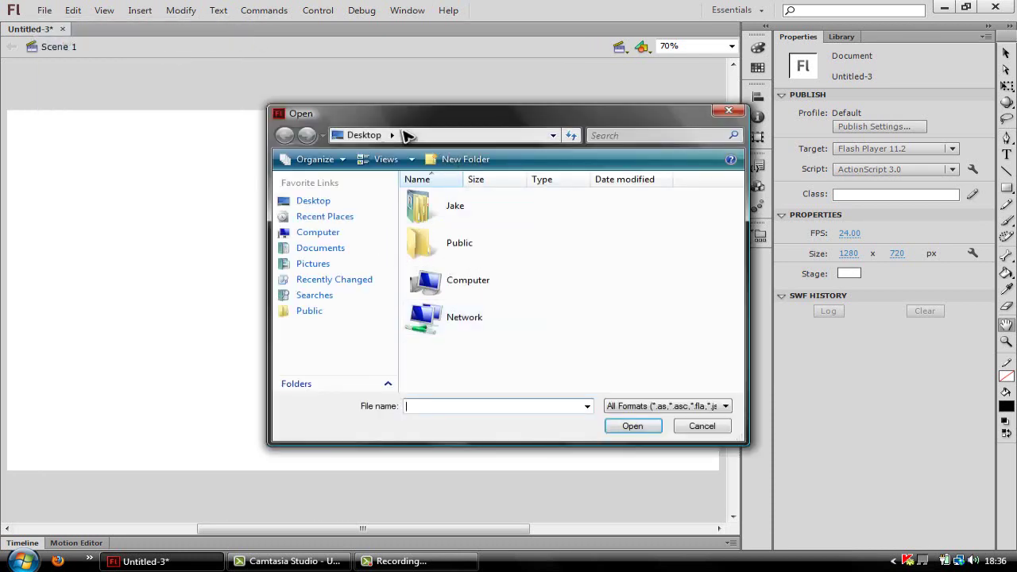
left_click(326, 266)
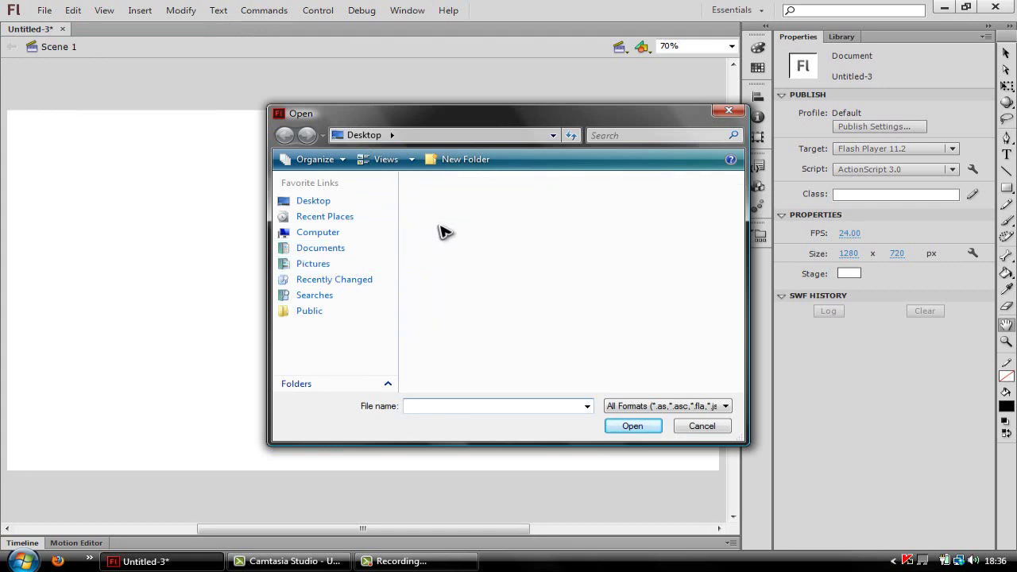
double_click(438, 231)
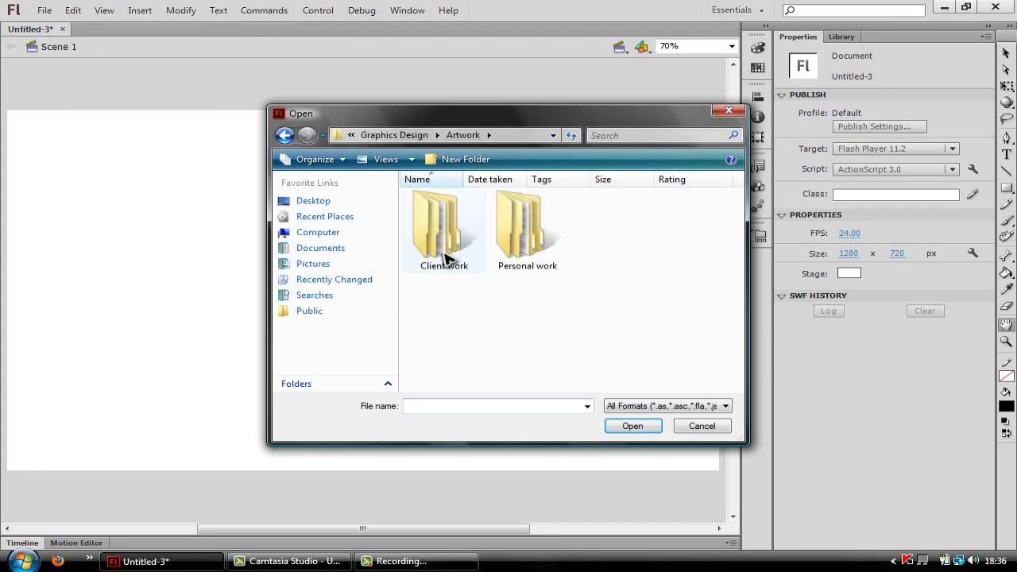
double_click(435, 253)
left_click(543, 343)
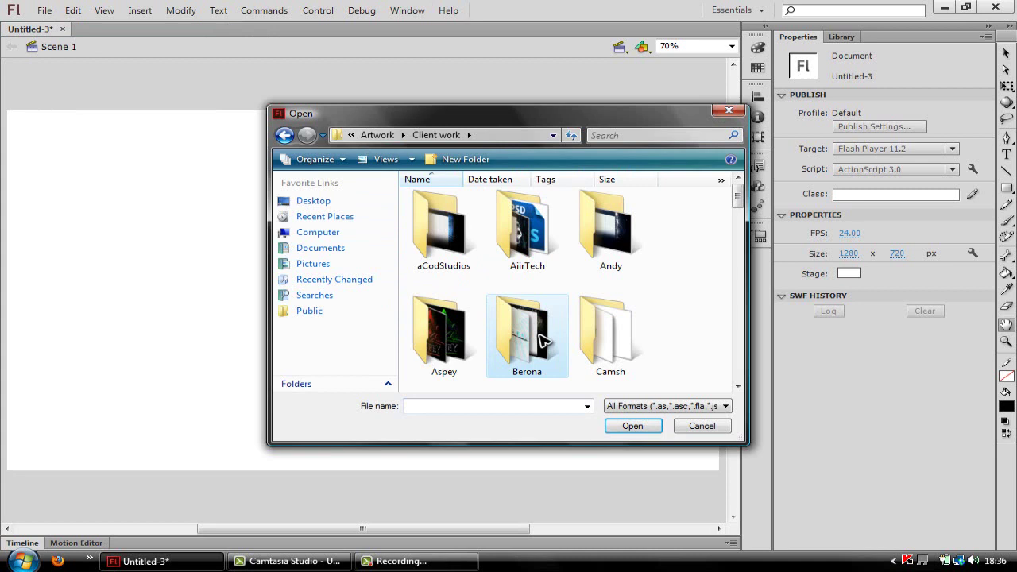
scroll(542, 341, "down", 5)
left_click(524, 266)
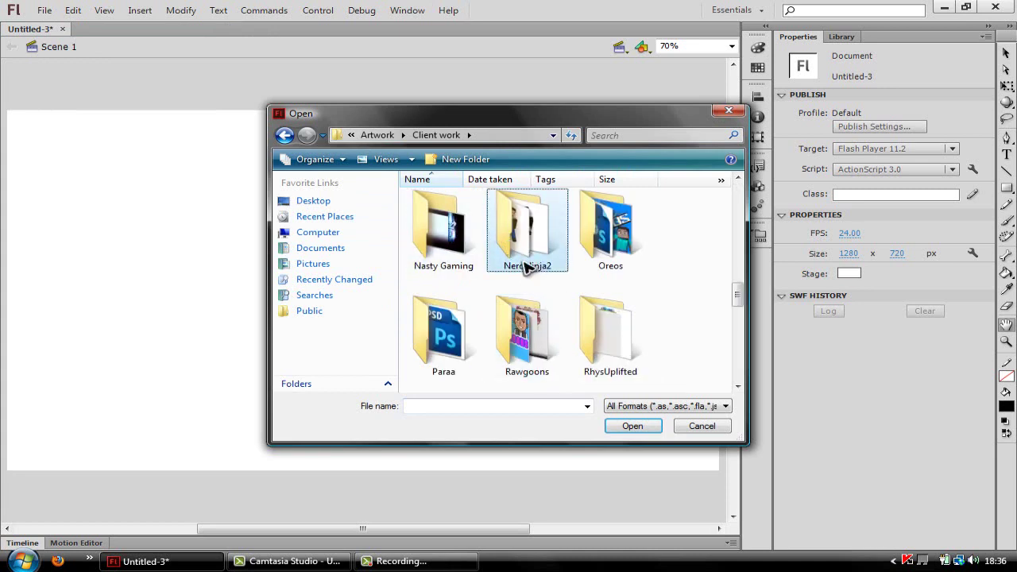
double_click(516, 248)
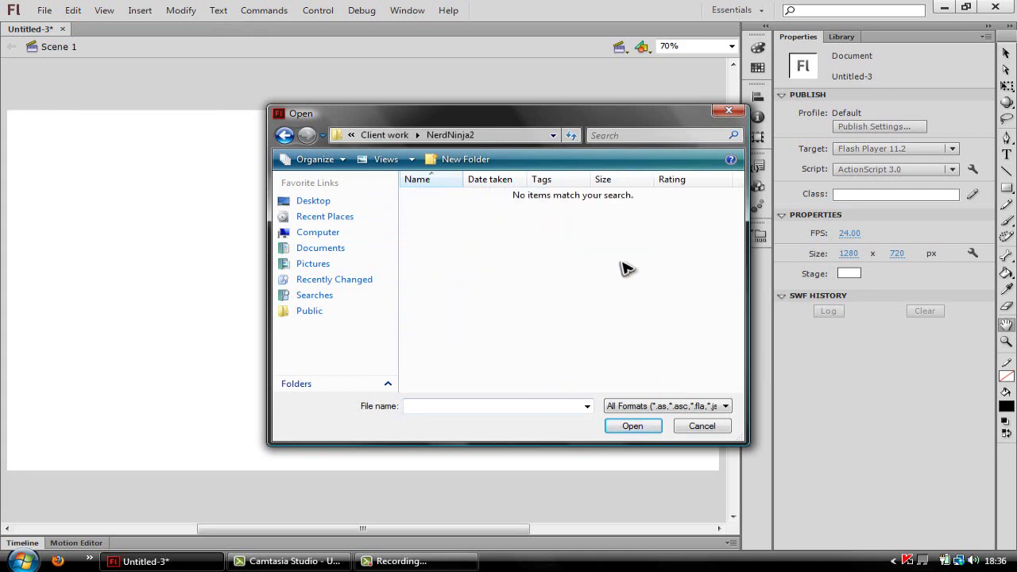
- Filter to All Files and open the image second.png
left_click(635, 406)
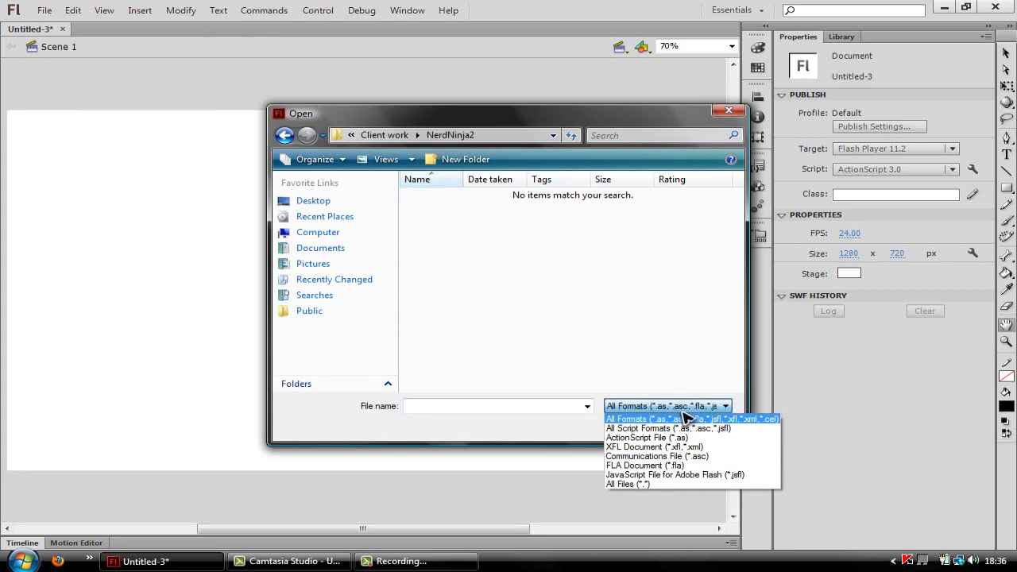
left_click(645, 484)
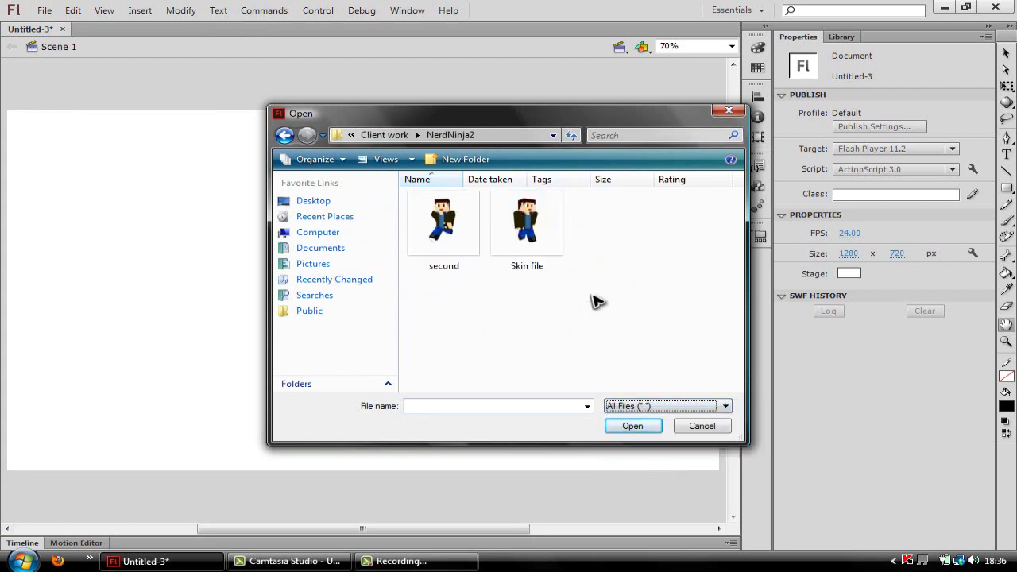
left_click(454, 249)
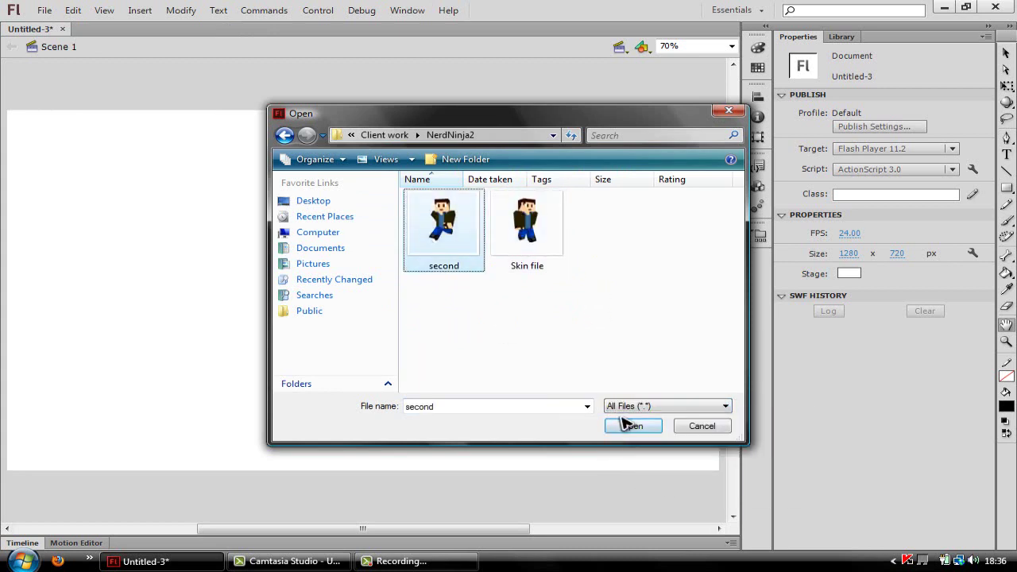
left_click(629, 426)
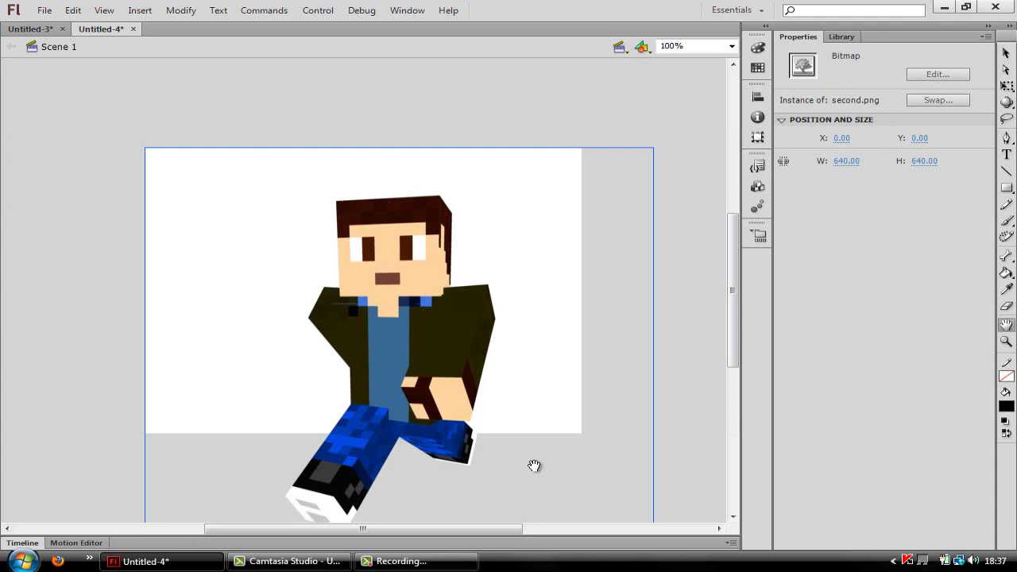
- Drag the second.png bitmap to X 28, Y -72 with the Selection tool
mouse_move(732, 262)
left_mouse_down()
mouse_move(735, 305)
mouse_move(735, 270)
left_mouse_up()
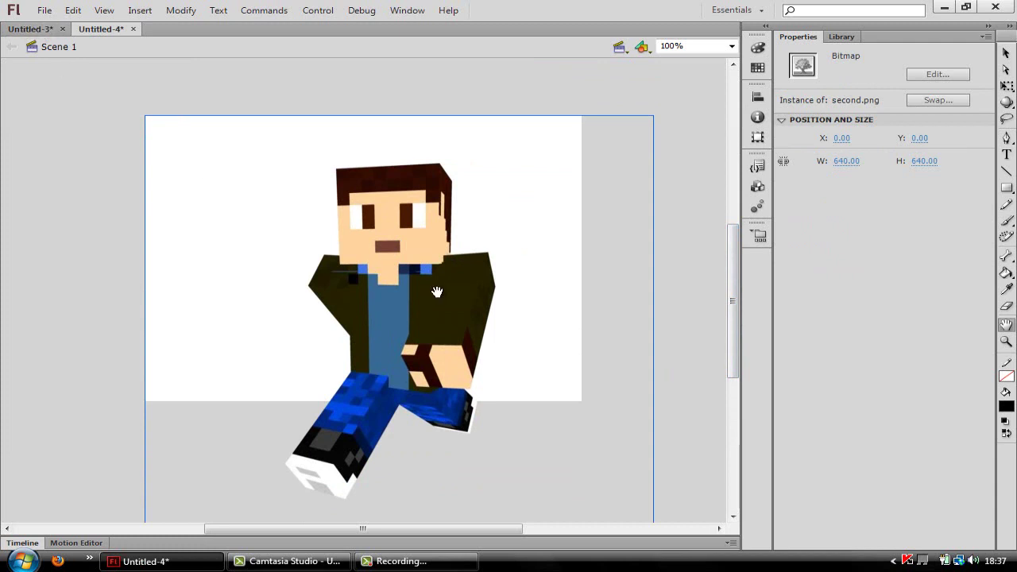
key("v")
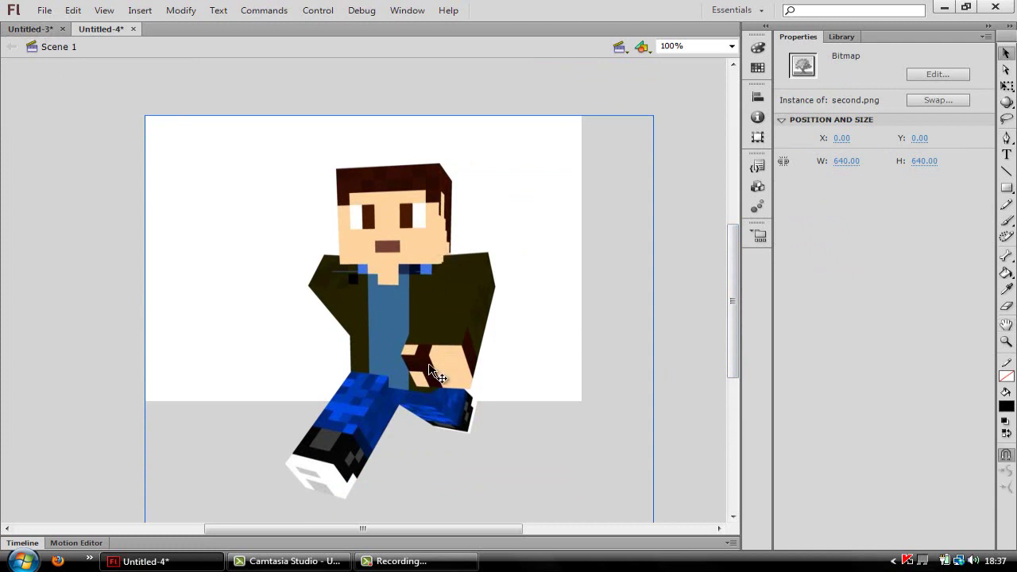
left_click_drag(443, 318, 412, 262)
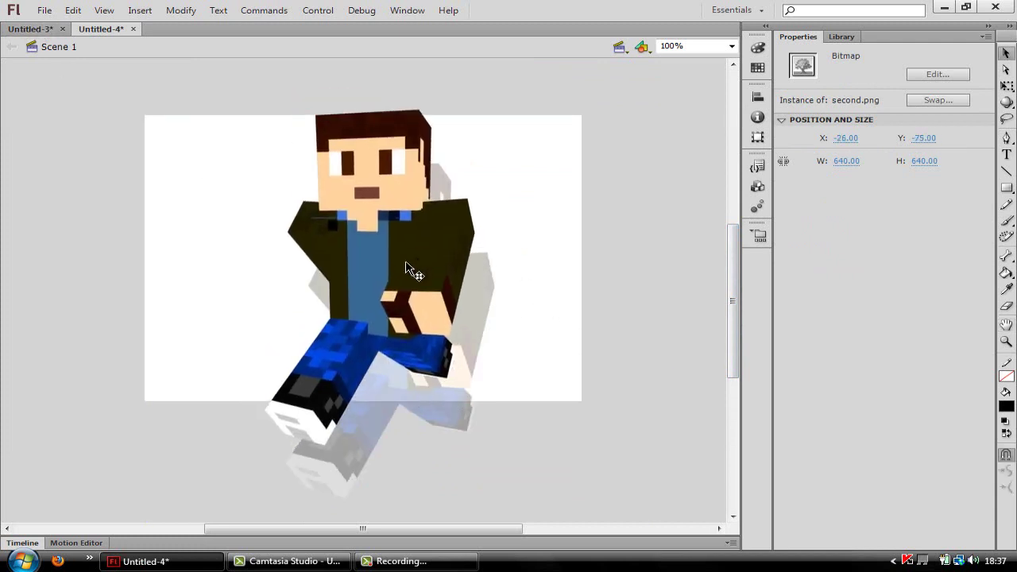
left_click_drag(395, 305, 441, 302)
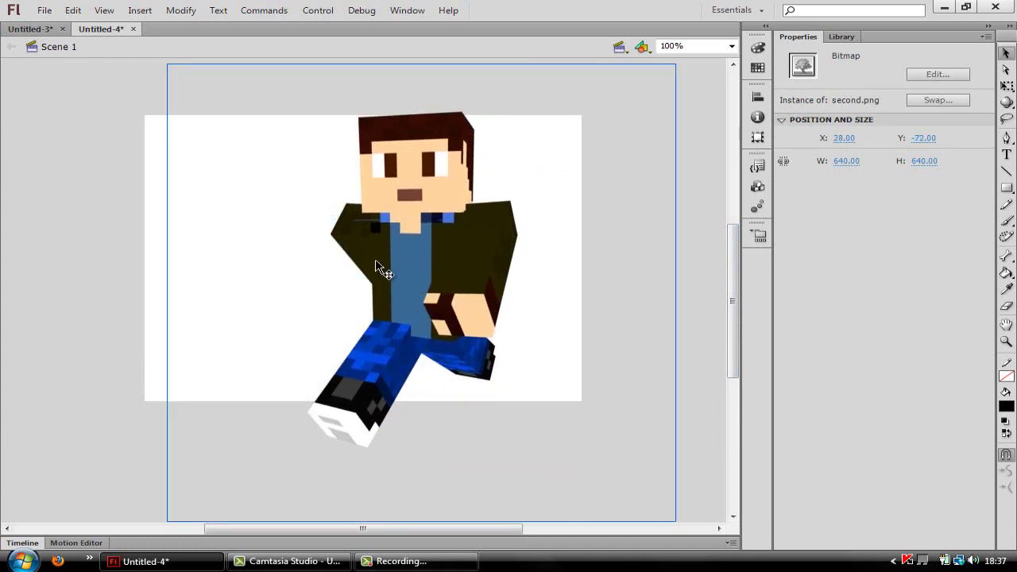
- Paste the character render into Untitled-3 and move it to X 299, Y 47
left_click(44, 28)
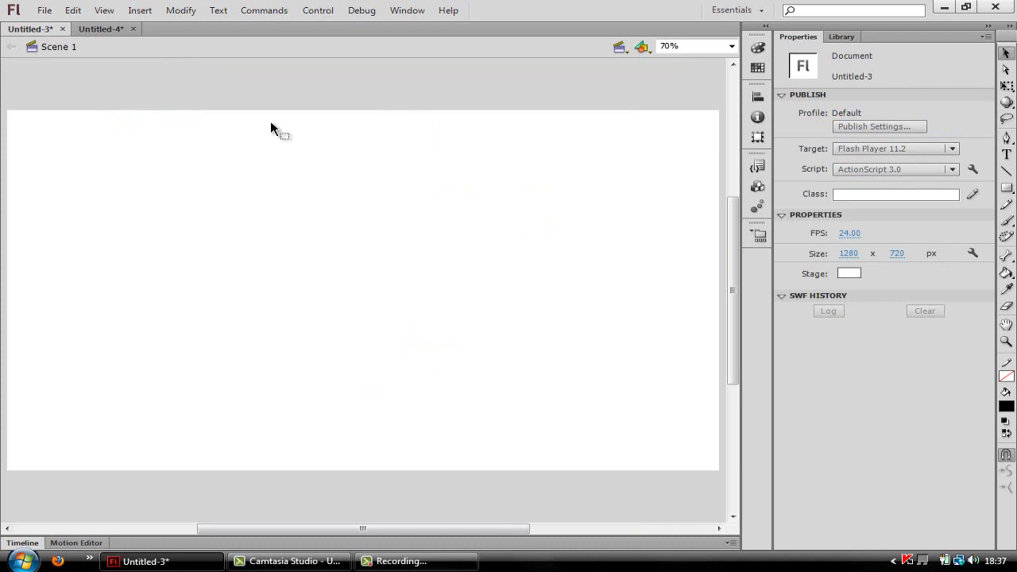
key("ctrl+v")
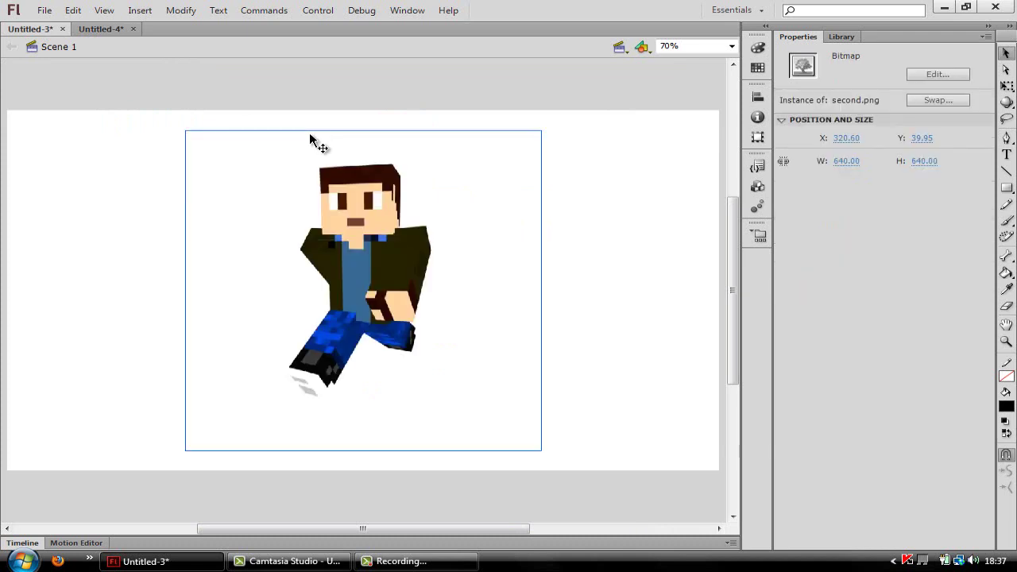
mouse_move(383, 269)
left_mouse_down()
mouse_move(405, 304)
mouse_move(373, 297)
left_mouse_up()
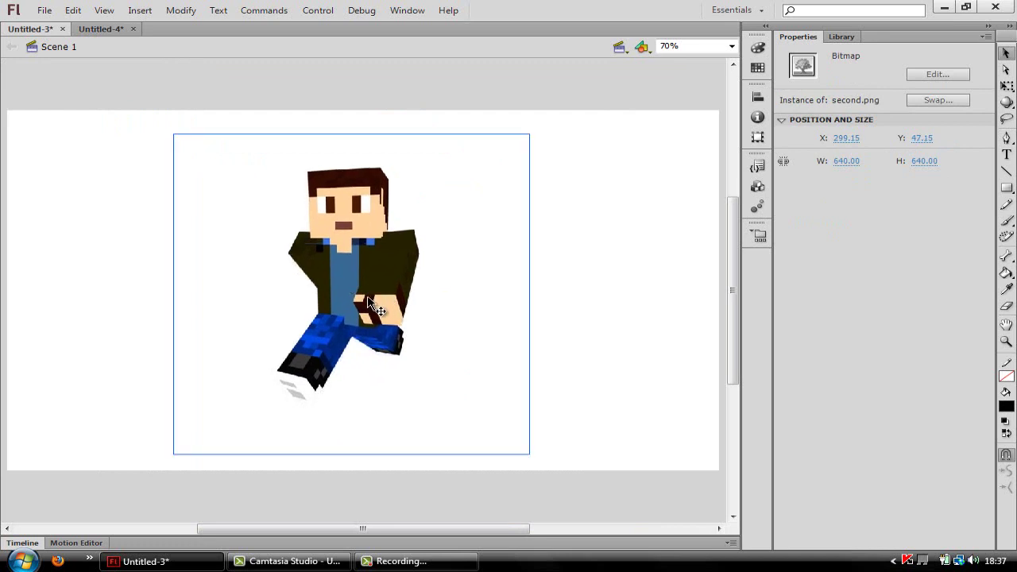
- Zoom to 200% and pan down to bring the character's head into view
left_click(731, 46)
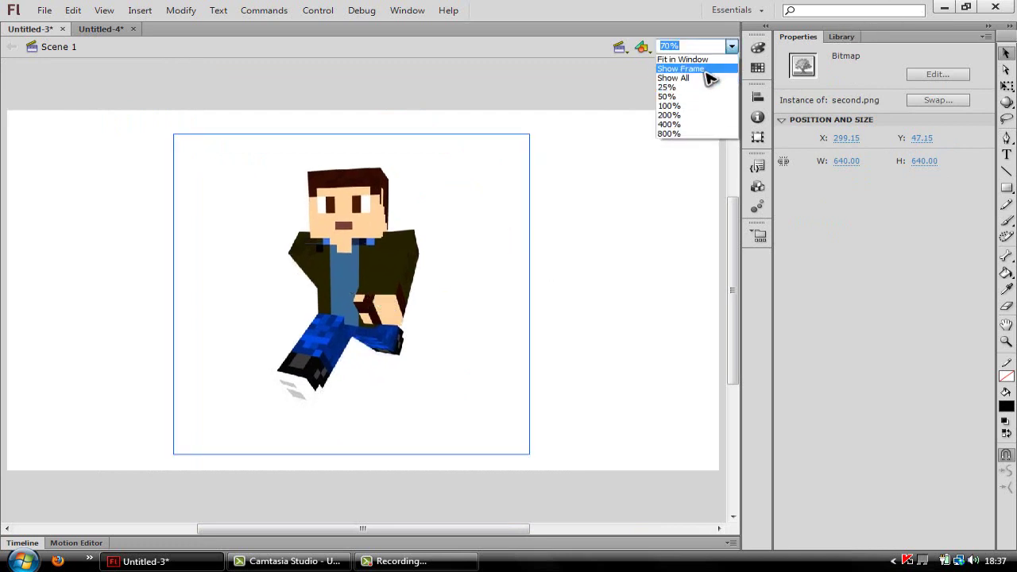
left_click(692, 115)
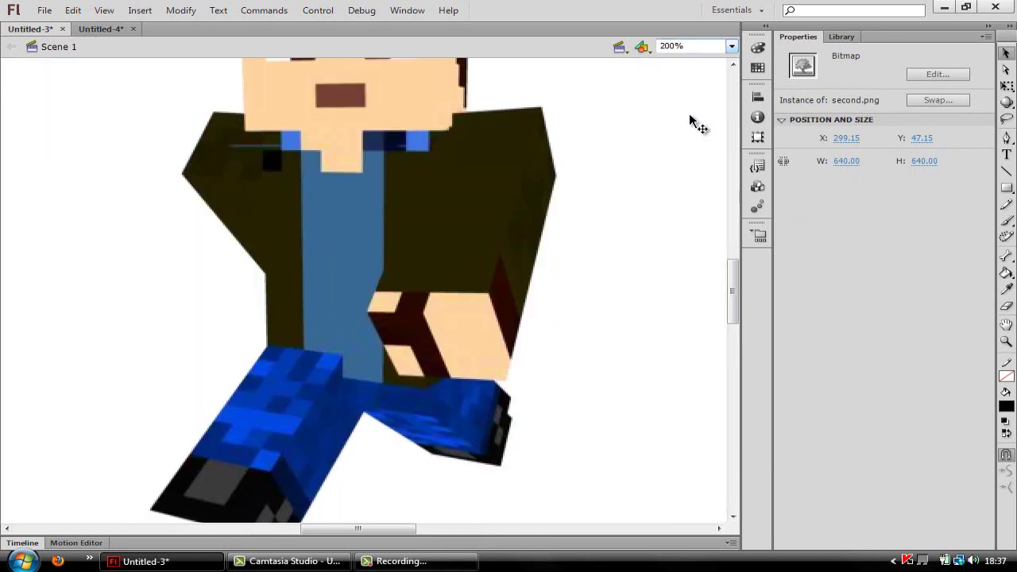
key("h")
left_click_drag(433, 177, 422, 352)
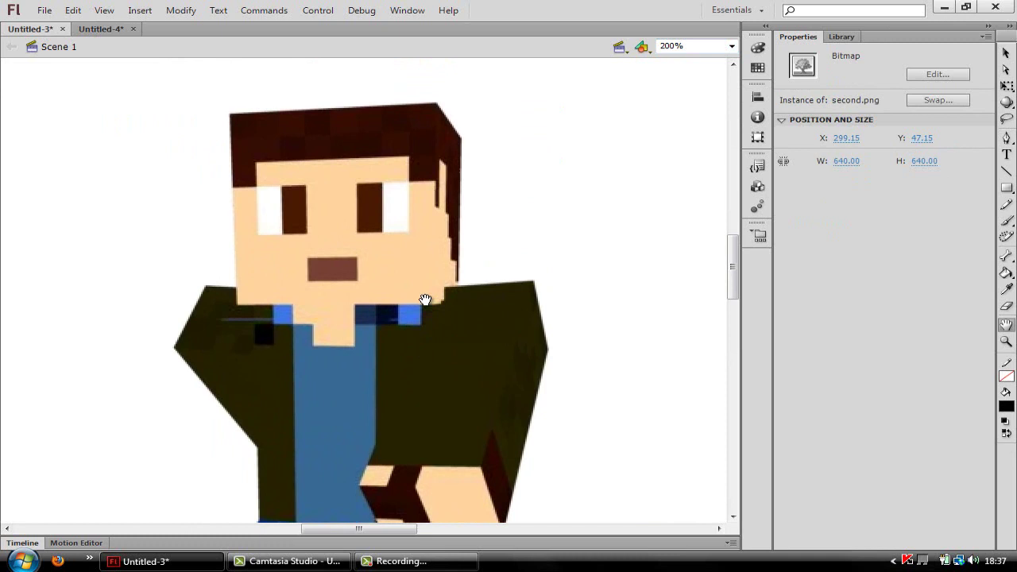
- Select the Brush with black fill and close Untitled-4 without saving
key("b")
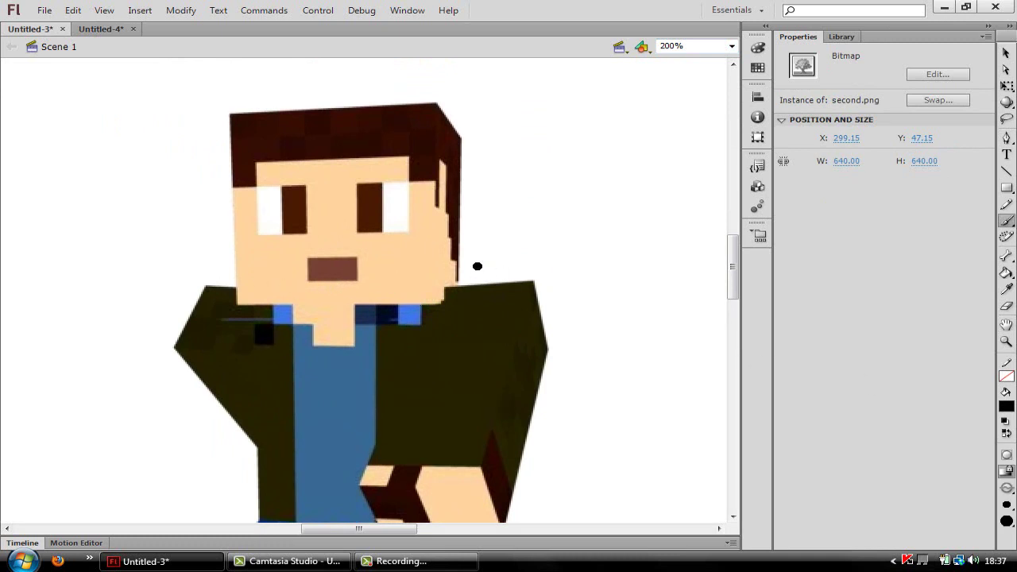
left_click(1006, 407)
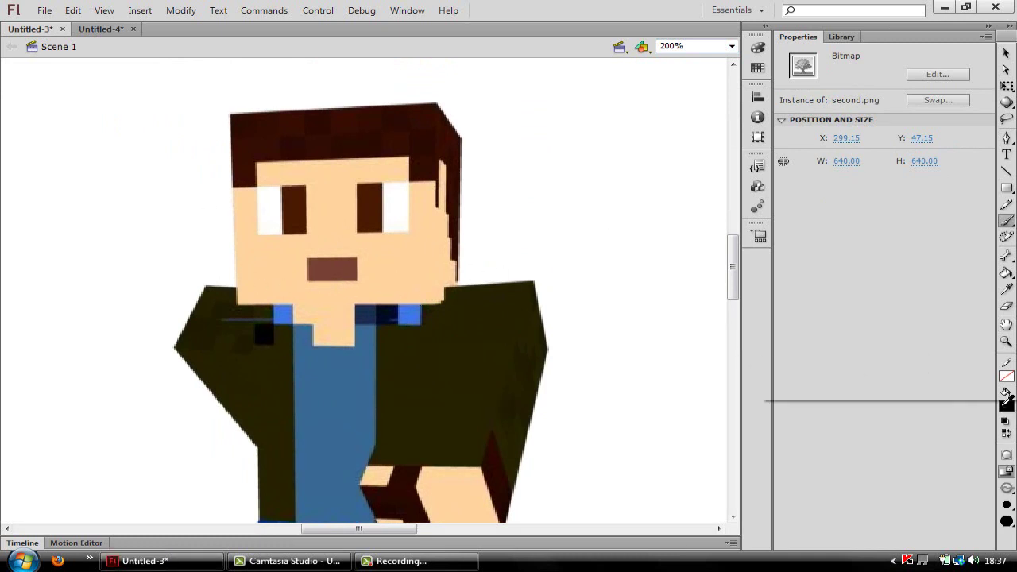
left_click(775, 259)
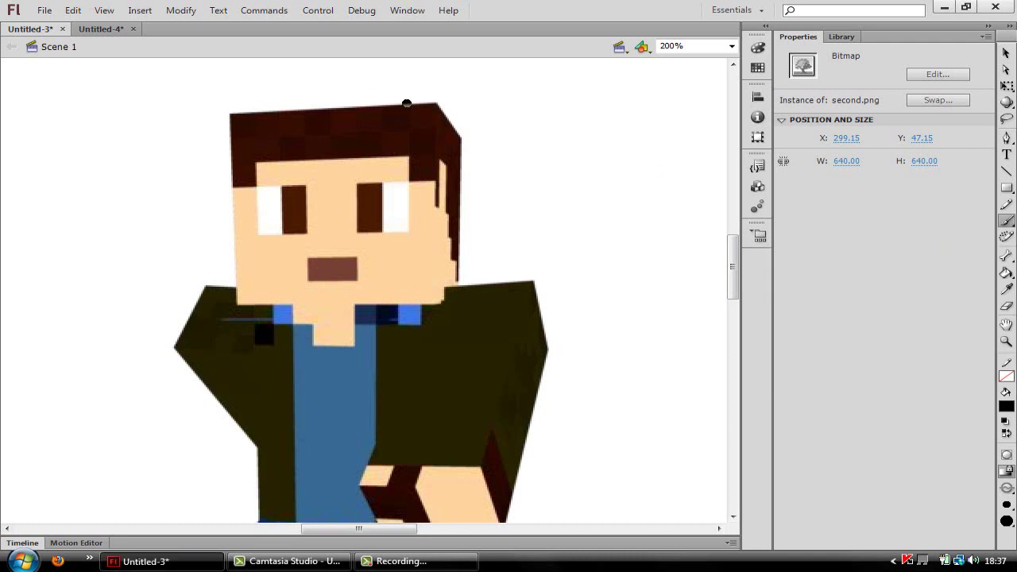
left_click(132, 29)
left_click(528, 299)
key("b")
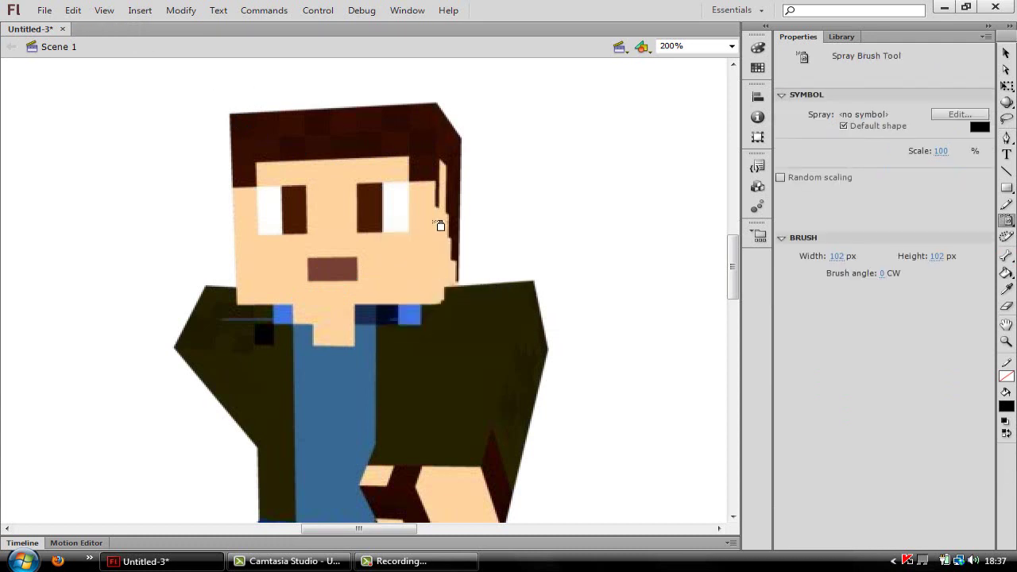
key("b")
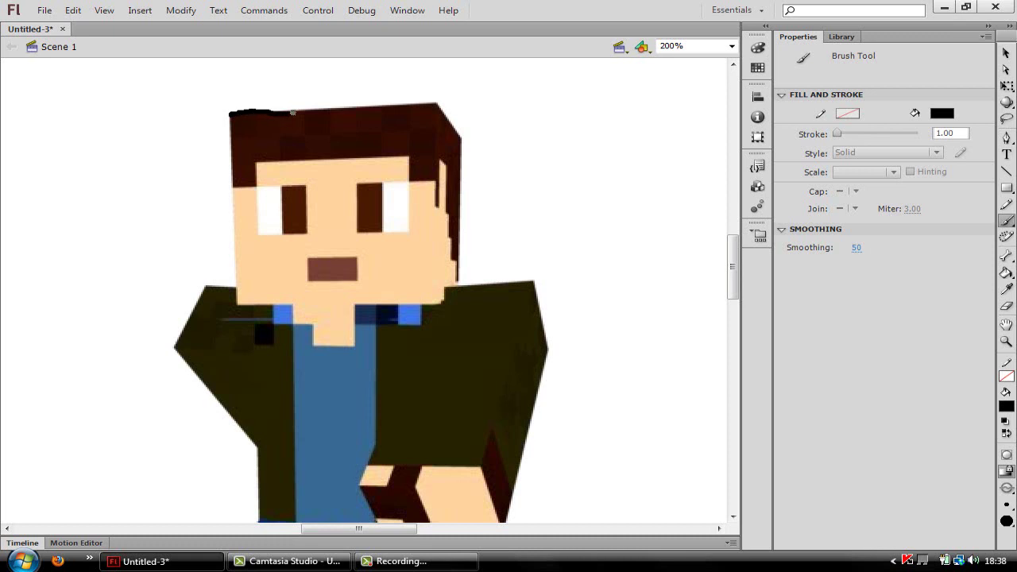
- Brush black outlines along the hair top, hair's right edge, shirt collar and head's left side
left_click_drag(292, 113, 375, 111)
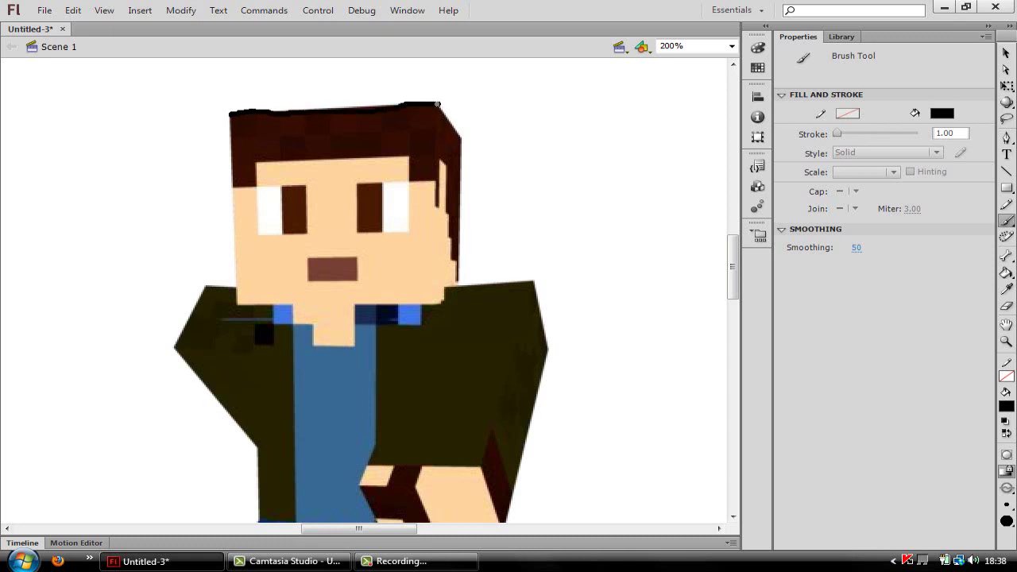
left_click_drag(437, 104, 436, 104)
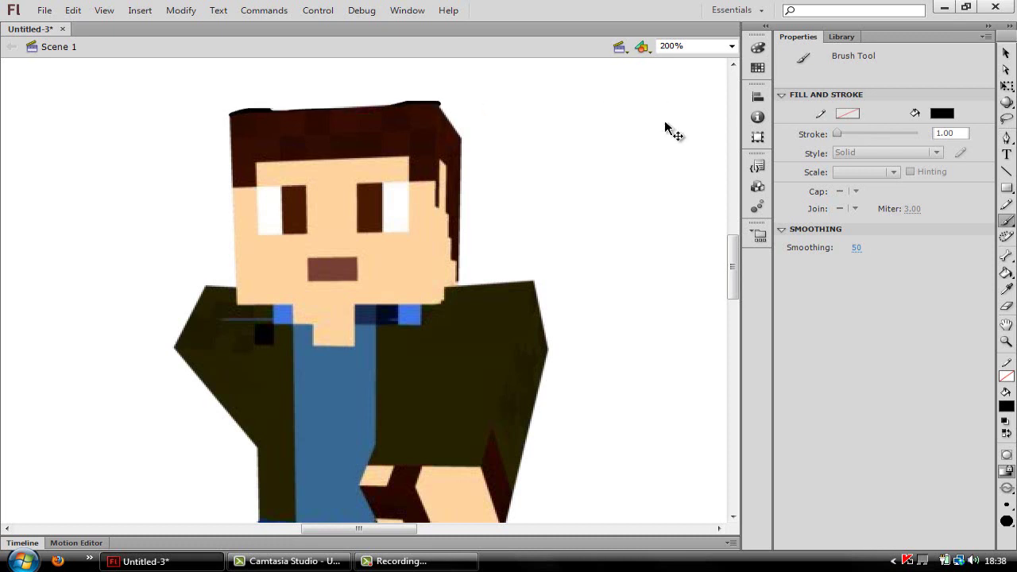
key("ctrl+z")
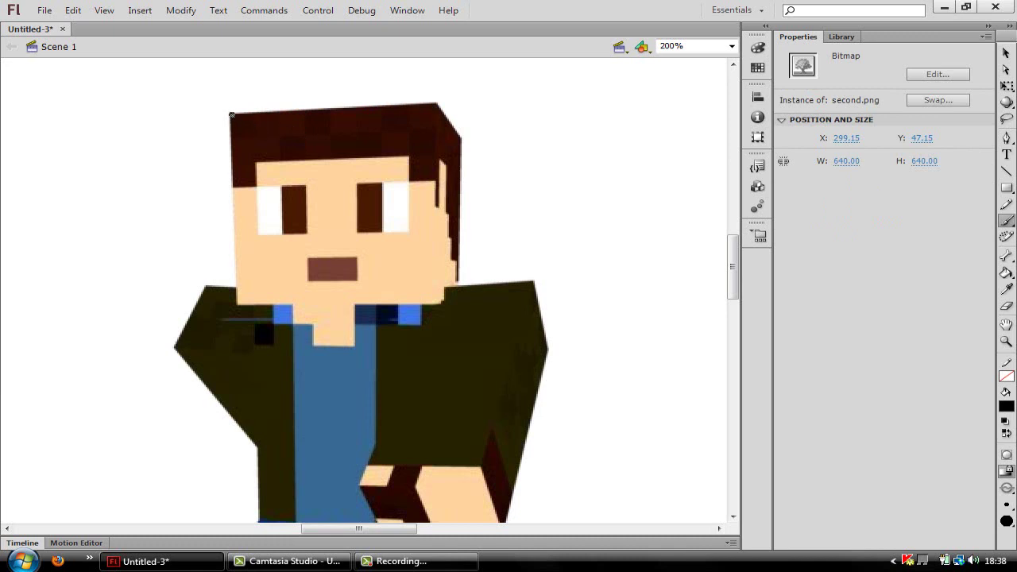
left_click_drag(232, 115, 271, 117)
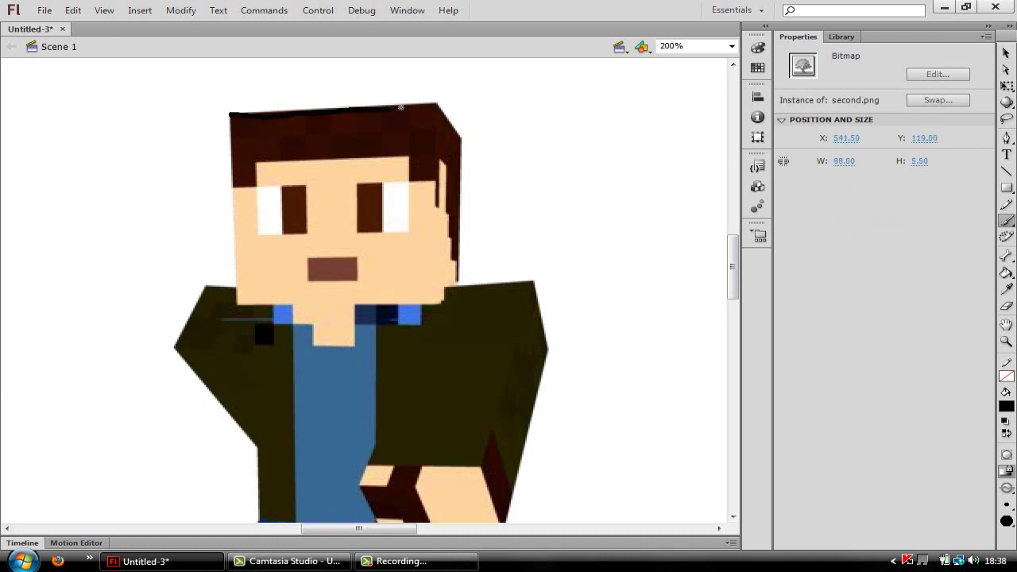
left_click_drag(401, 107, 434, 104)
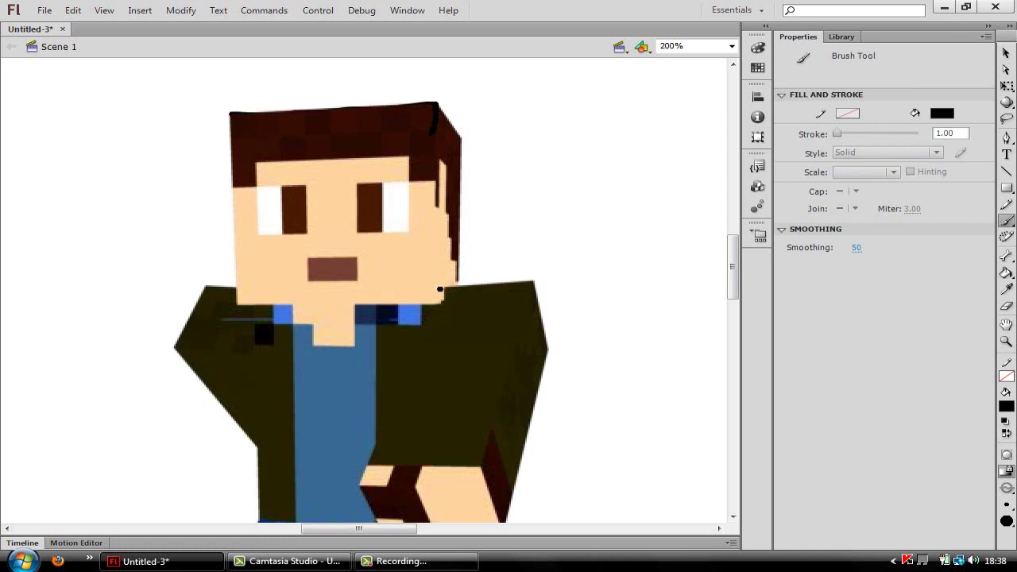
left_click_drag(439, 290, 440, 303)
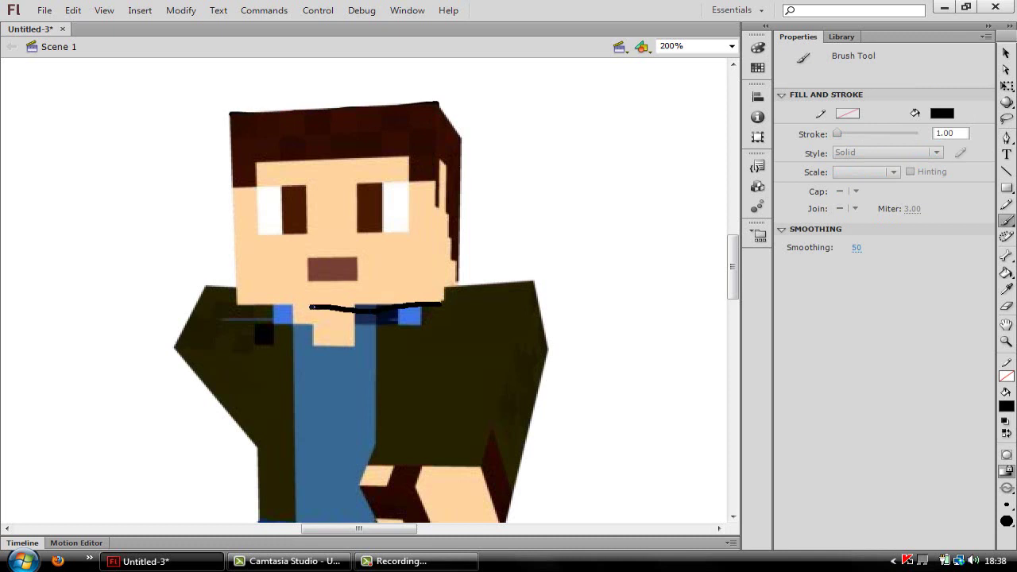
left_click_drag(311, 306, 312, 306)
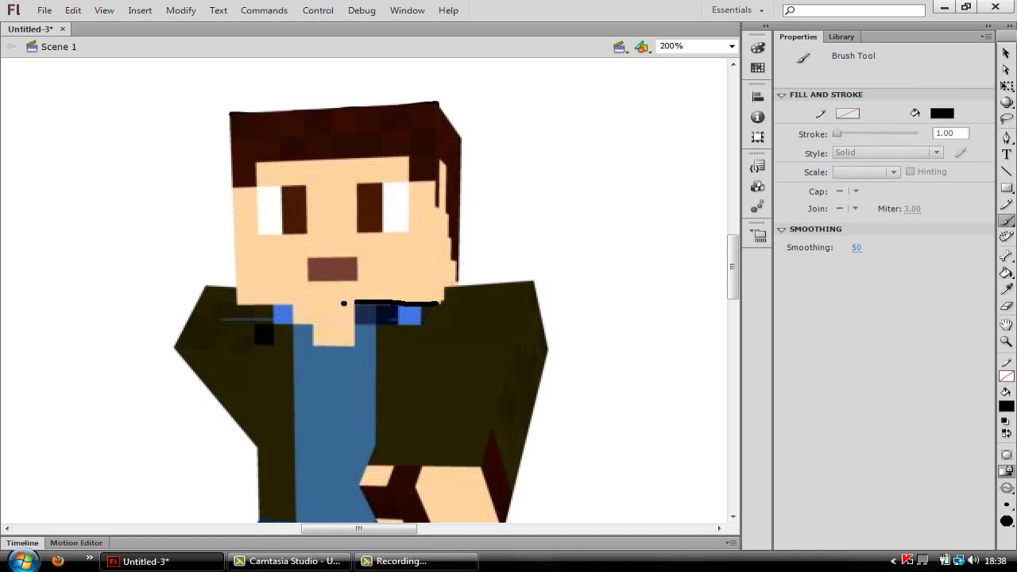
left_click_drag(238, 307, 238, 307)
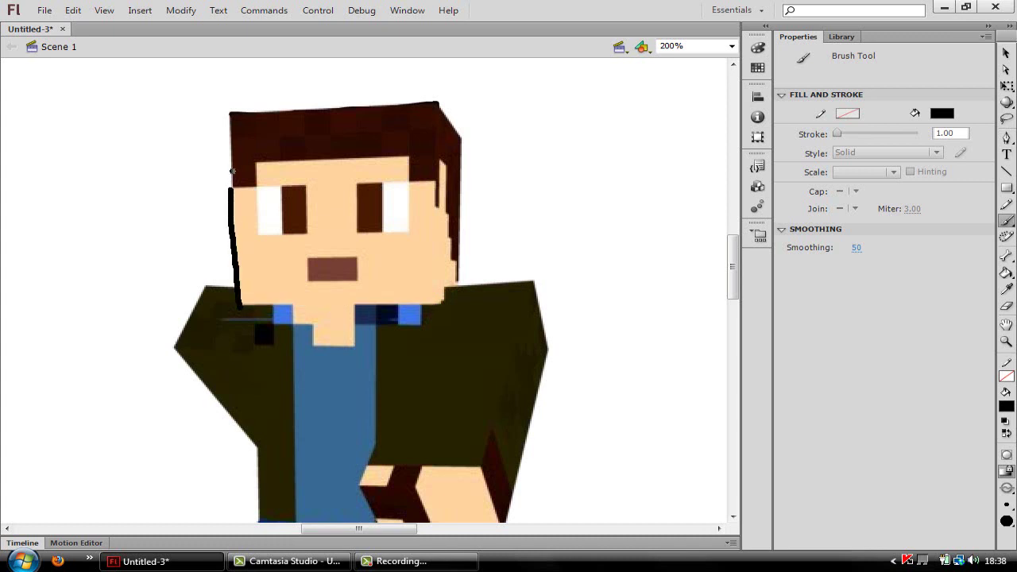
left_click_drag(232, 110, 232, 110)
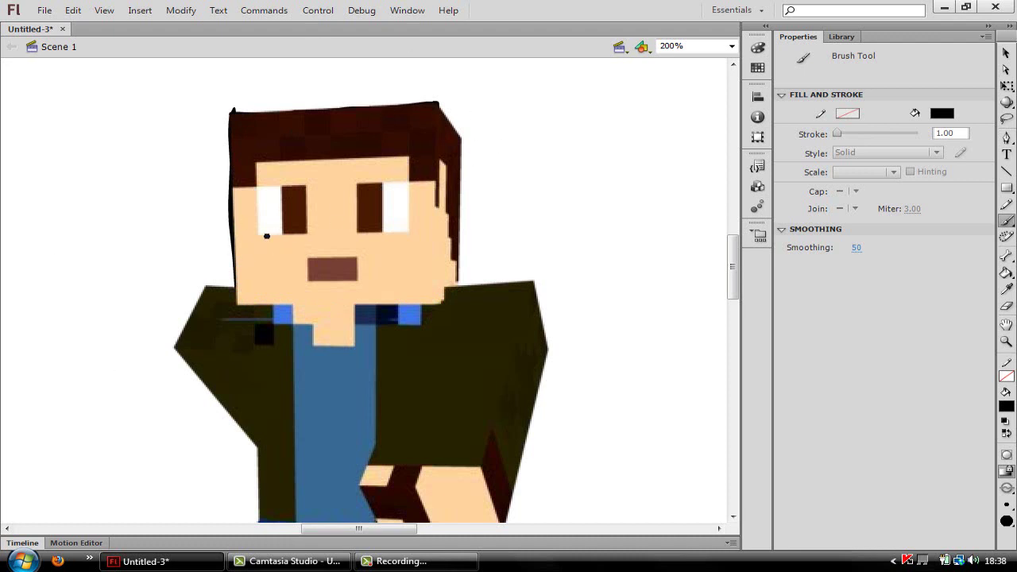
key("v")
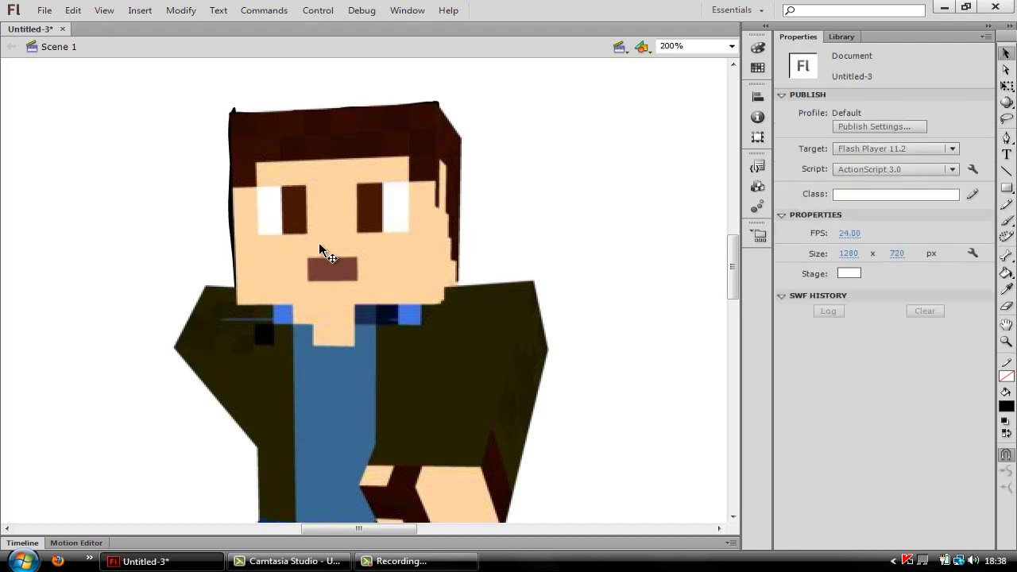
left_click_drag(319, 246, 569, 235)
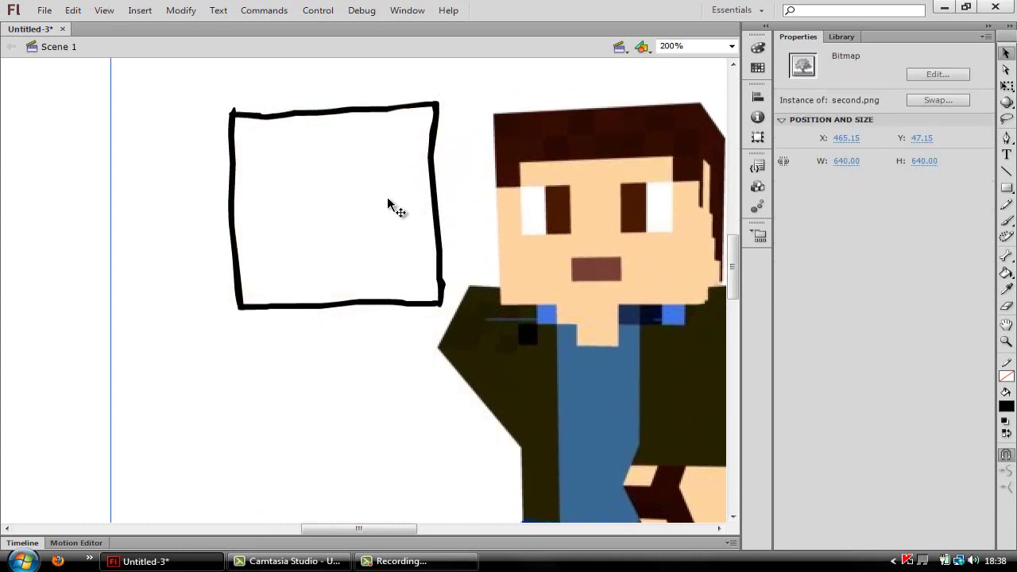
key("ctrl+z")
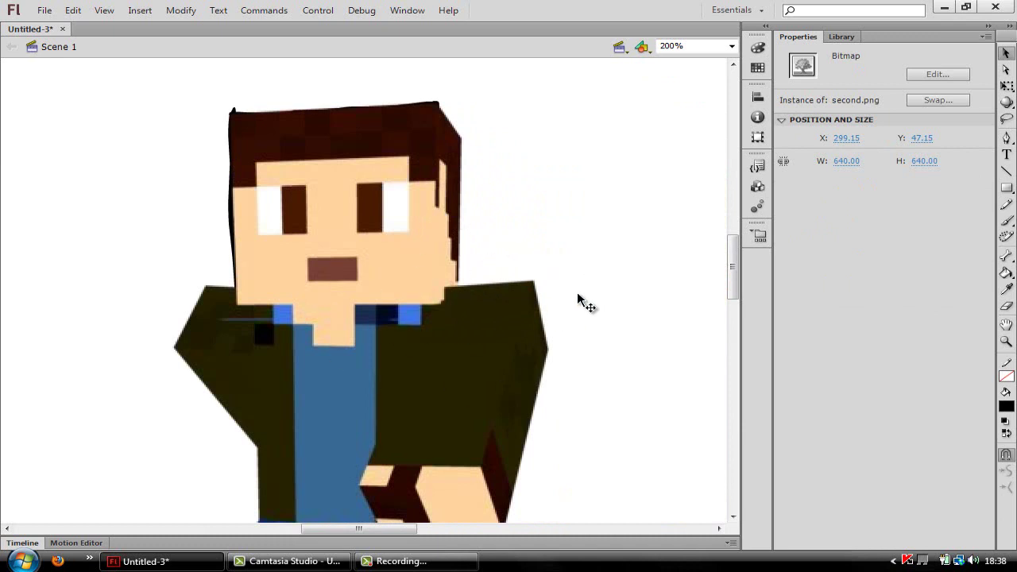
left_click_drag(336, 241, 570, 213)
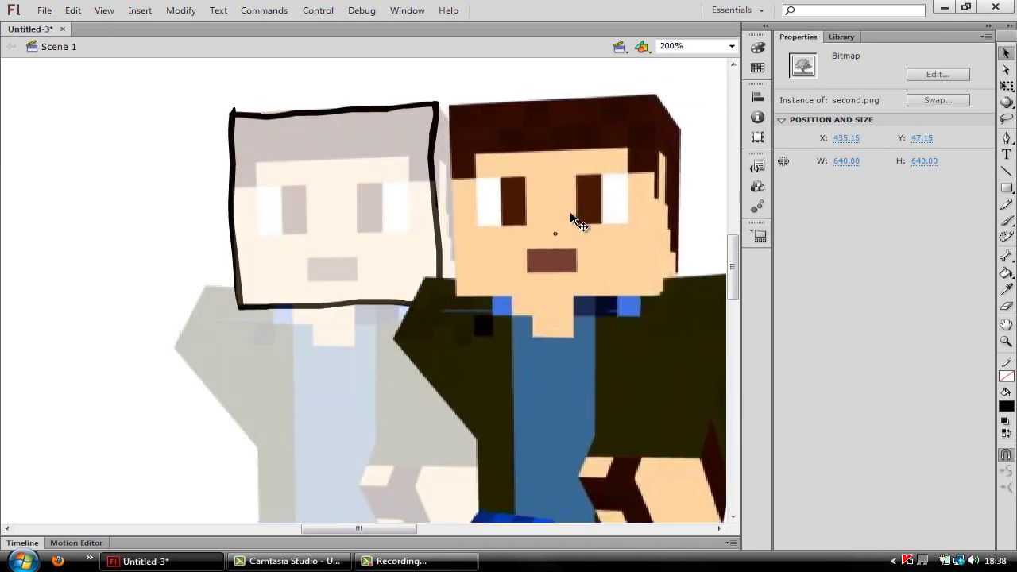
key("ctrl+z")
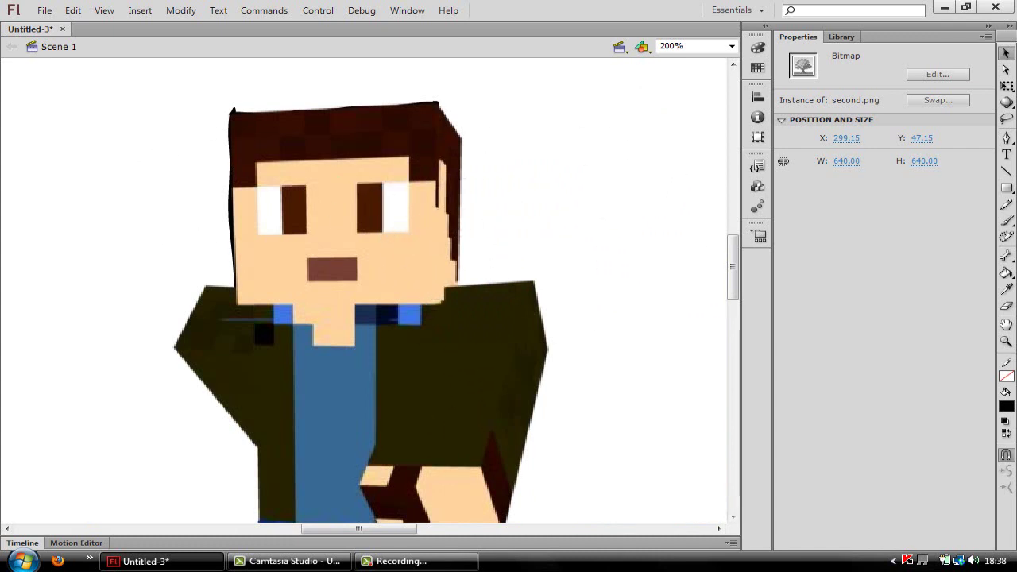
- Brush black outlines along the hair's top, right side of the head and bottom-left edge
left_click(465, 561)
left_click(940, 499)
key("b")
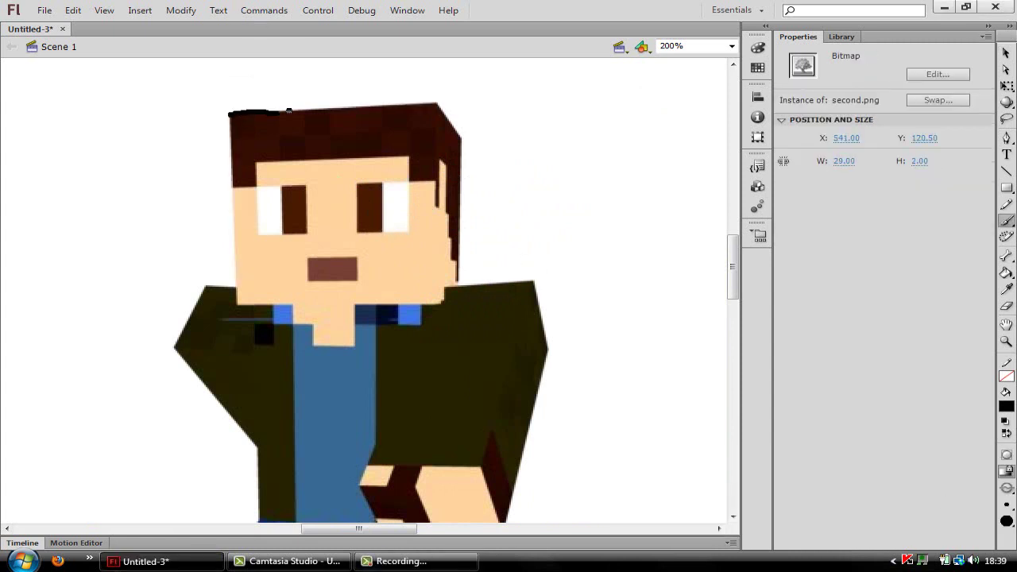
mouse_move(231, 114)
left_mouse_down()
mouse_move(437, 103)
mouse_move(434, 303)
mouse_move(234, 303)
mouse_move(232, 113)
left_mouse_up()
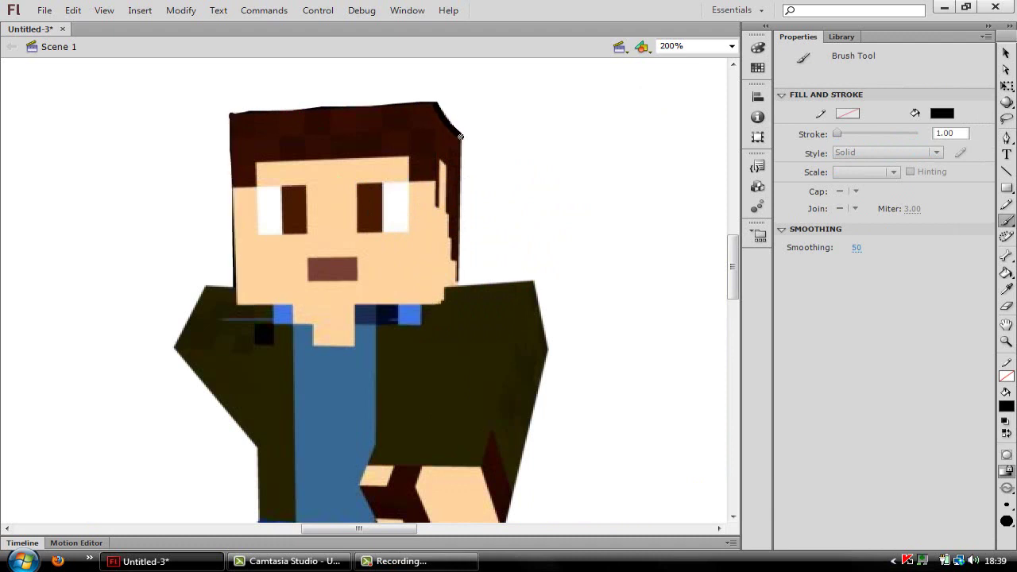
left_click_drag(460, 137, 458, 282)
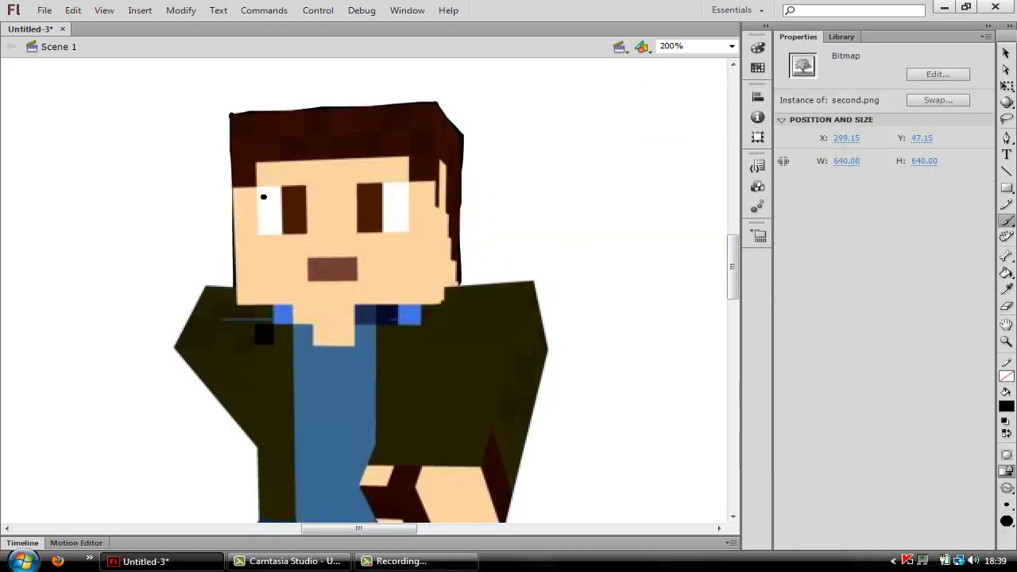
mouse_move(231, 187)
left_mouse_down()
mouse_move(302, 162)
mouse_move(388, 158)
mouse_move(435, 183)
mouse_move(459, 268)
left_mouse_up()
- Brush a black eyebrow over the character's right eye
key("v")
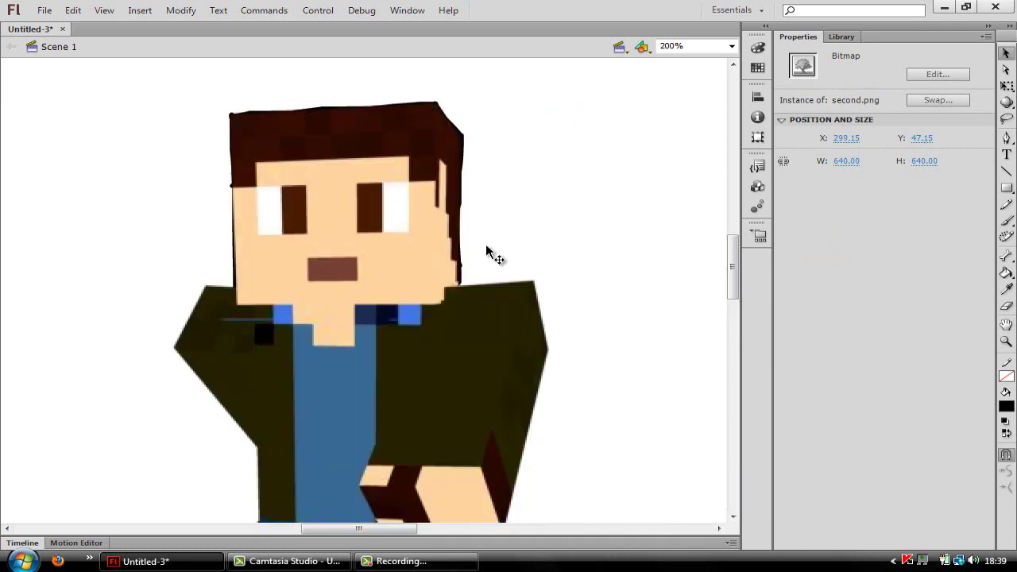
key("b")
left_click_drag(407, 182, 354, 211)
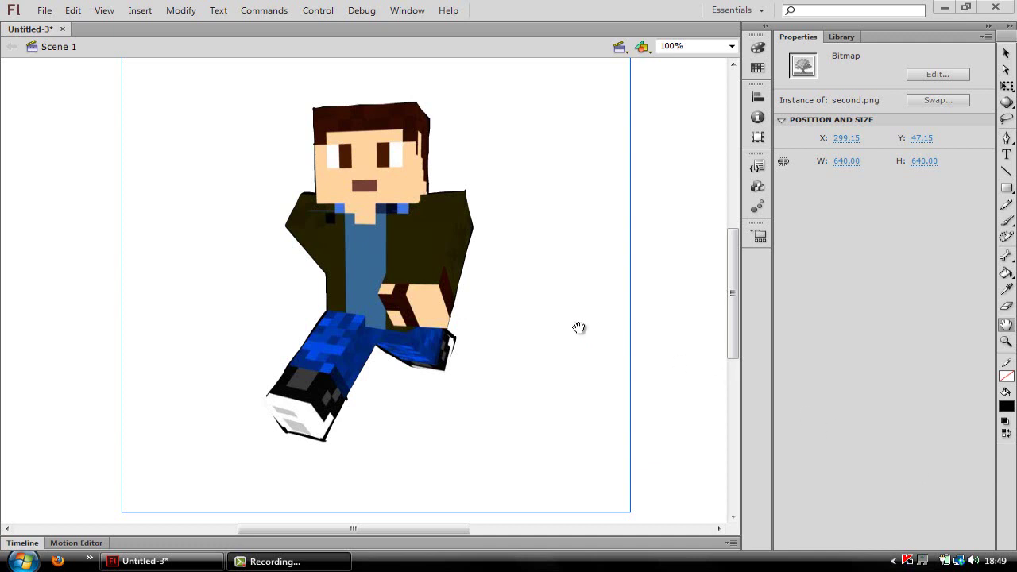
- Slide the second.png skin render left in stages until the outline drawing stands clear beside it
left_click_drag(578, 328, 600, 373)
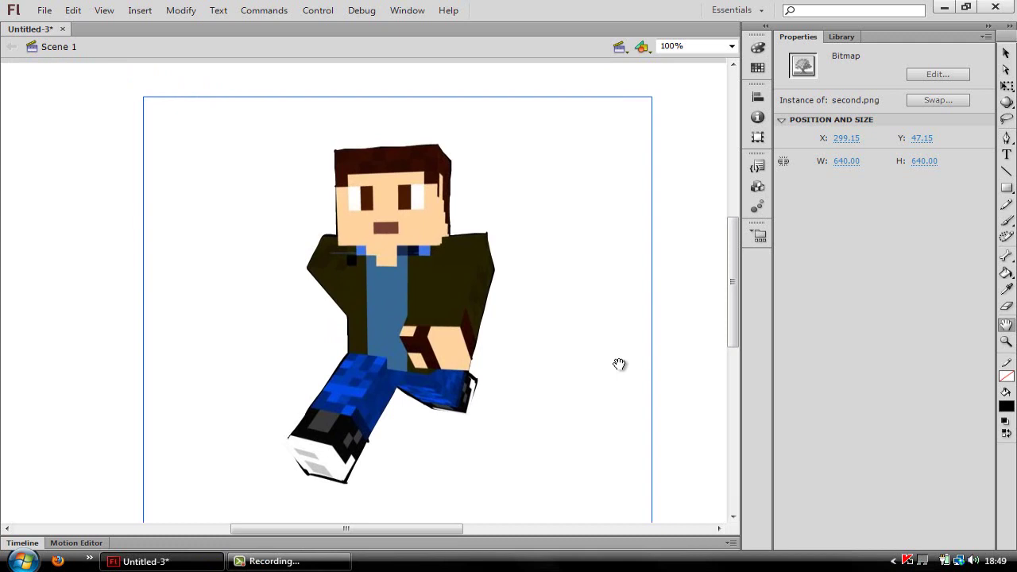
key("v")
mouse_move(455, 328)
left_mouse_down()
mouse_move(289, 316)
mouse_move(264, 321)
mouse_move(263, 331)
left_mouse_up()
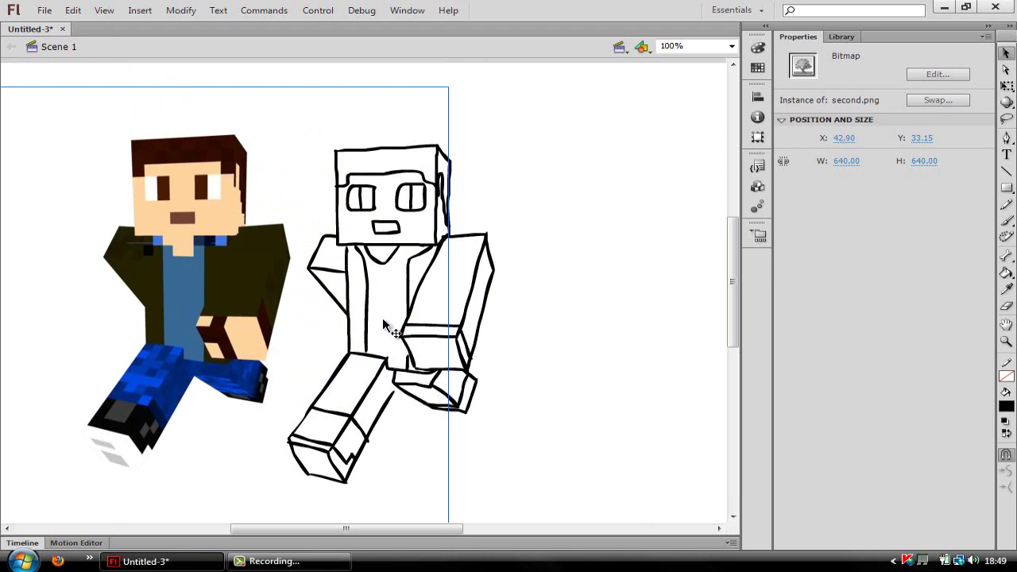
left_click_drag(390, 329, 304, 335)
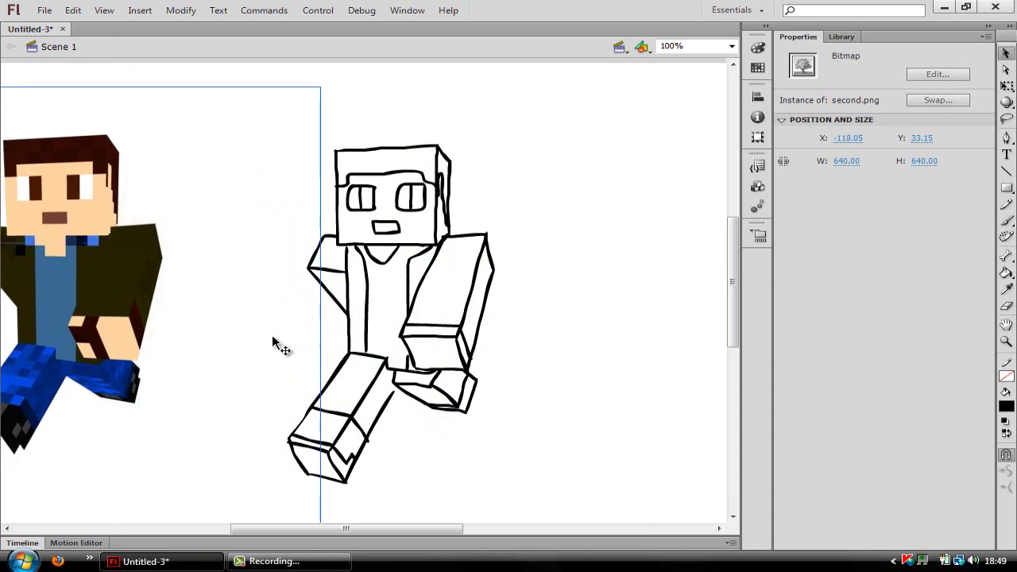
mouse_move(304, 340)
left_mouse_down()
mouse_move(251, 368)
mouse_move(288, 369)
left_mouse_up()
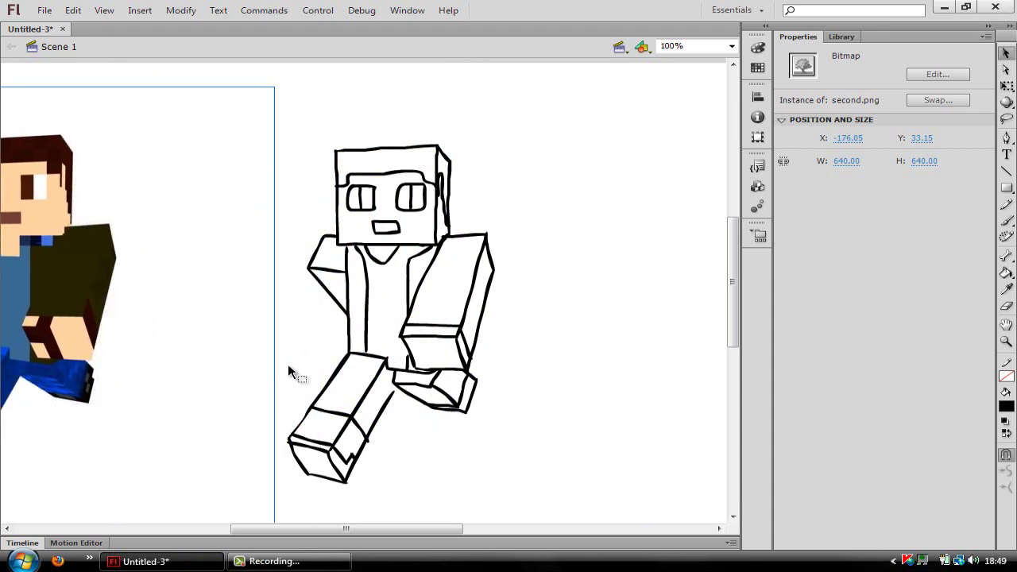
key("e")
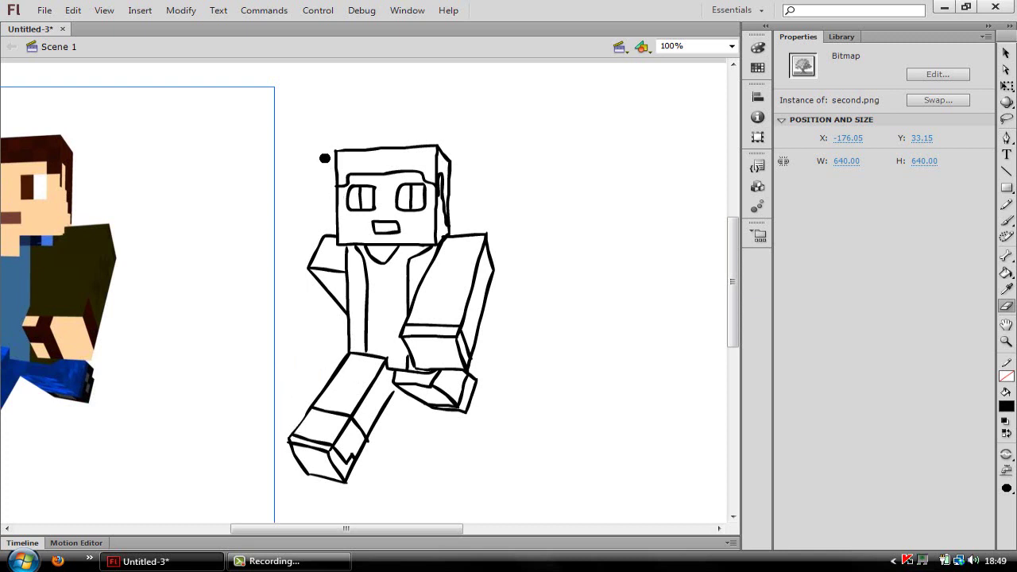
- Remove the stray black brush dot beside the head outline
left_click(274, 560)
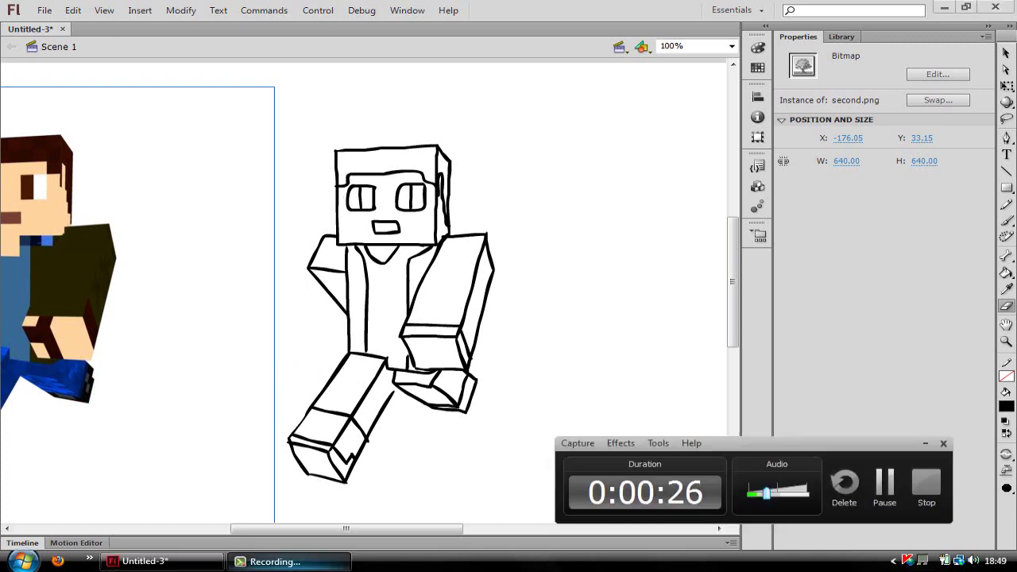
left_click(939, 501)
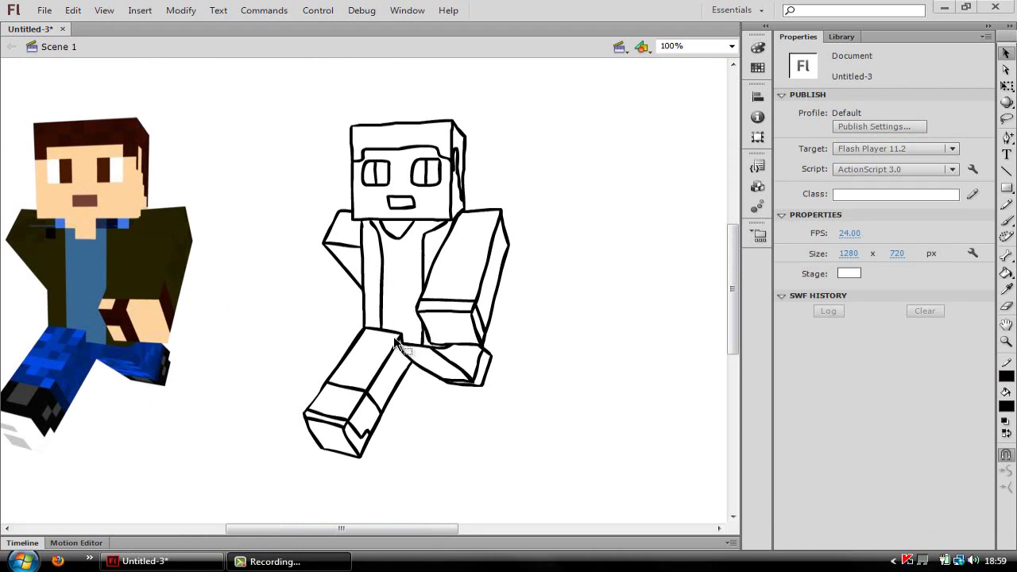
- Tidy the inner-knee line, then fill the sketch's hair brown and face peach with sampled colours
left_click_drag(404, 348, 427, 354)
key("i")
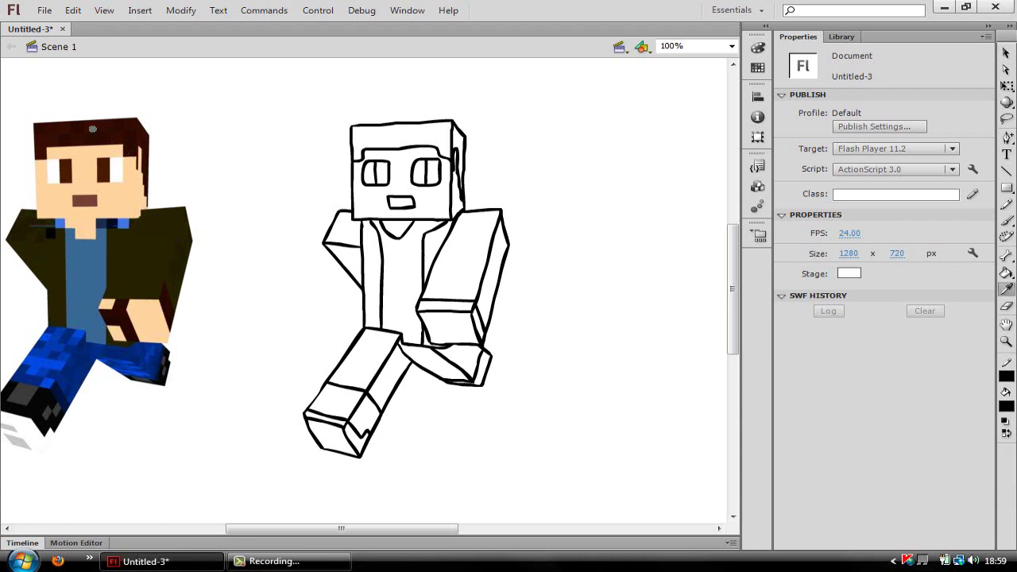
left_click(360, 144)
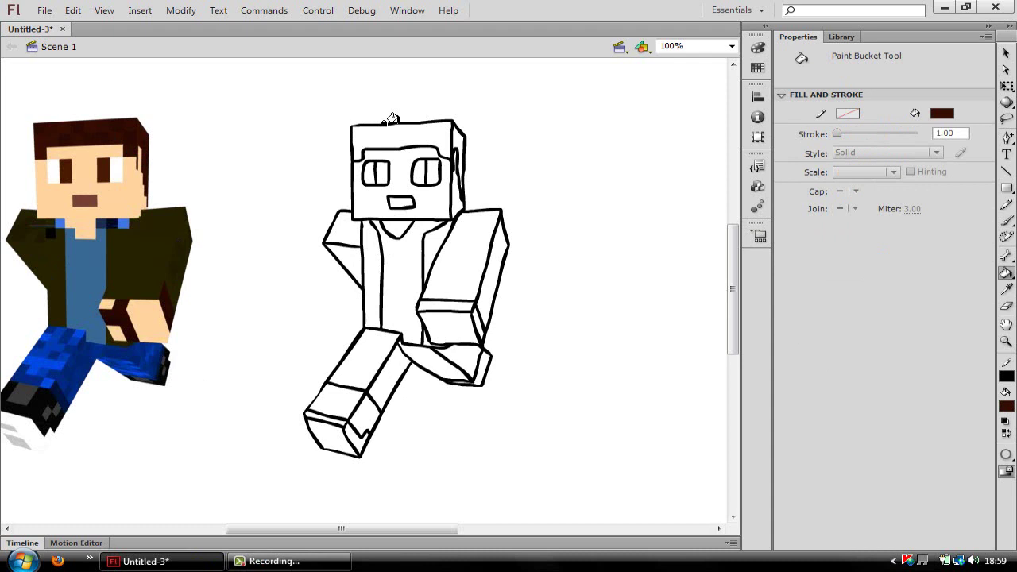
left_click(387, 131)
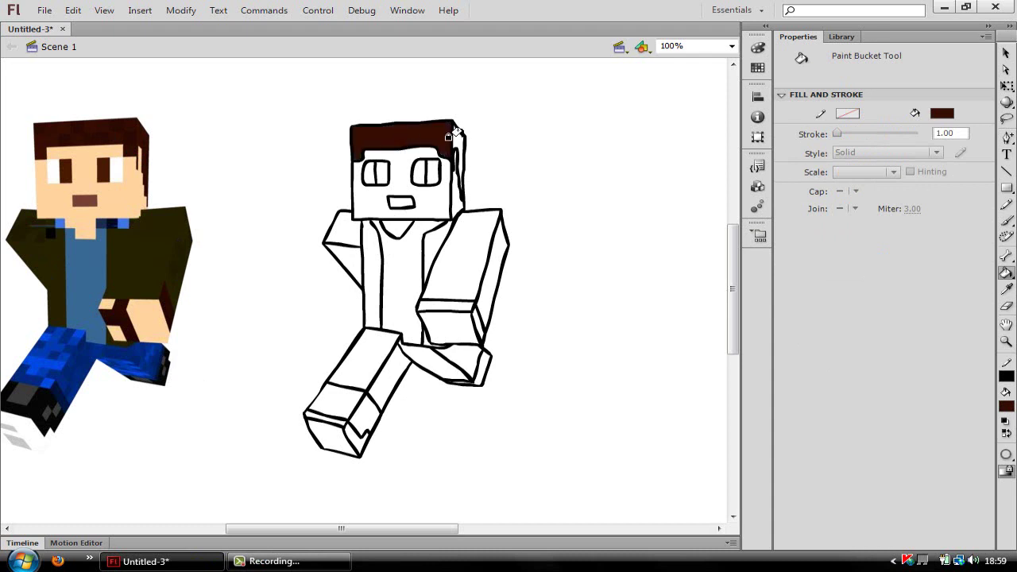
left_click(459, 188)
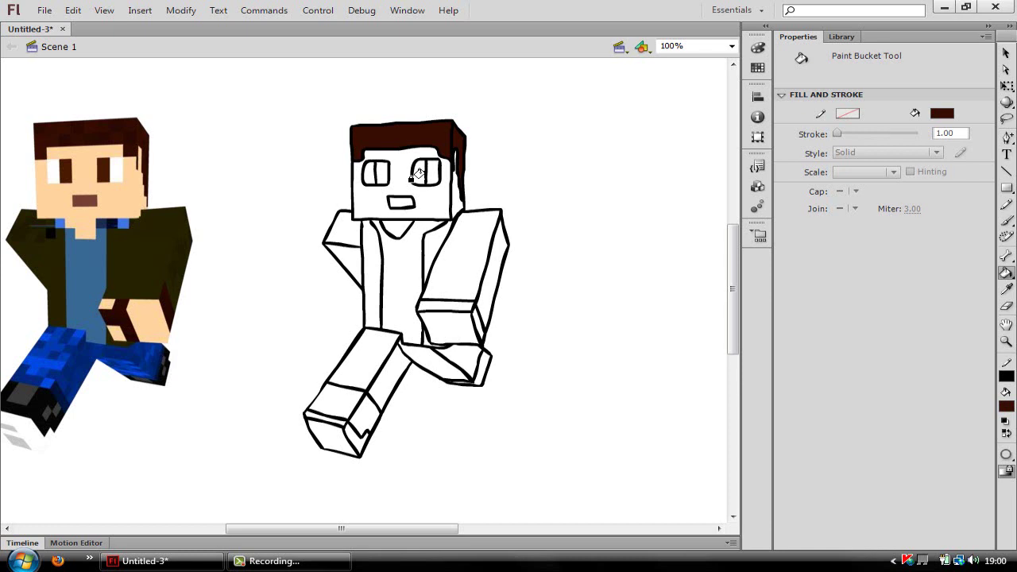
left_click(411, 178)
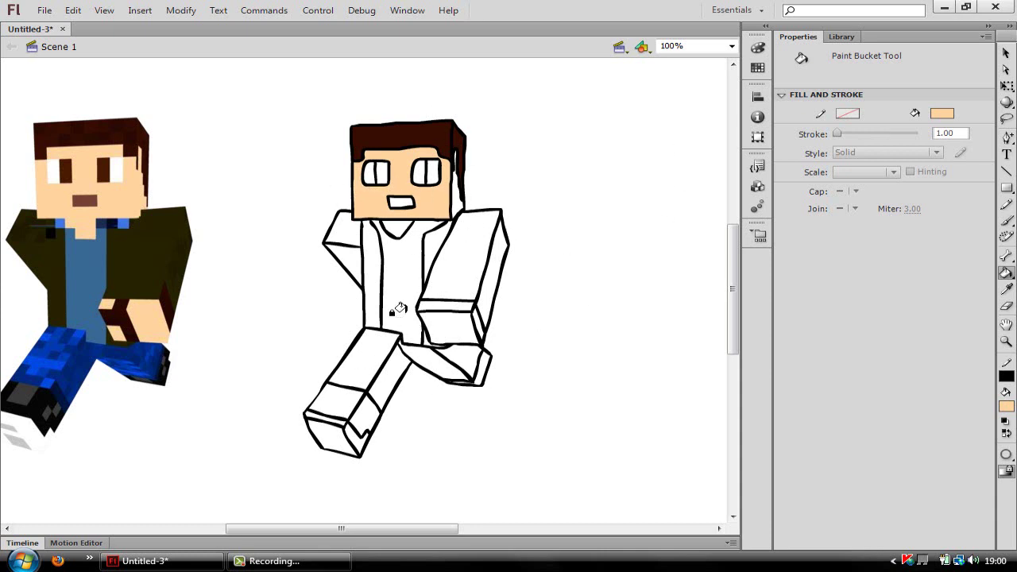
key("ctrl+equal")
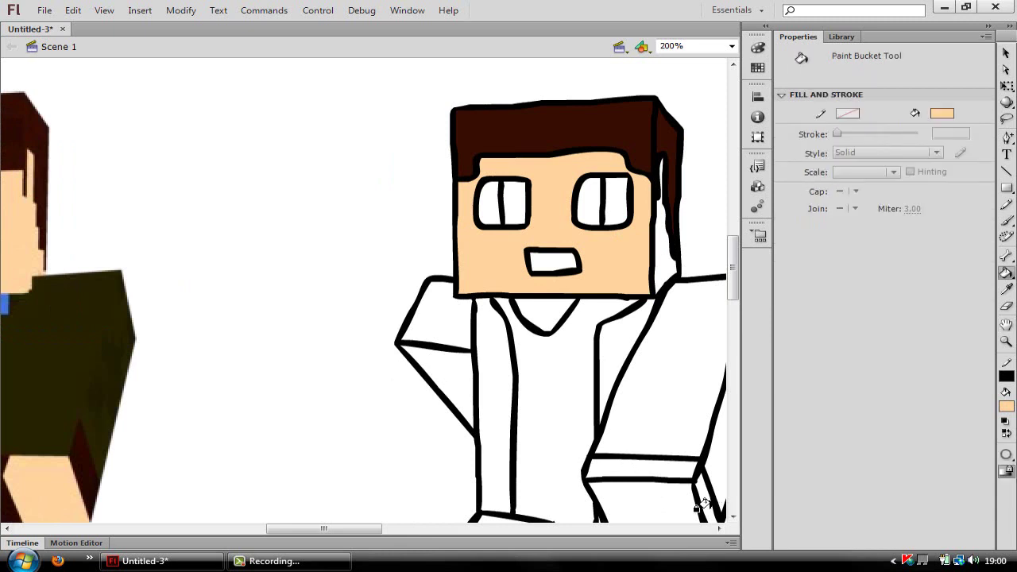
- Fill the lower-right hand skin-tone and both sleeves and lapel dark green
left_click(701, 505)
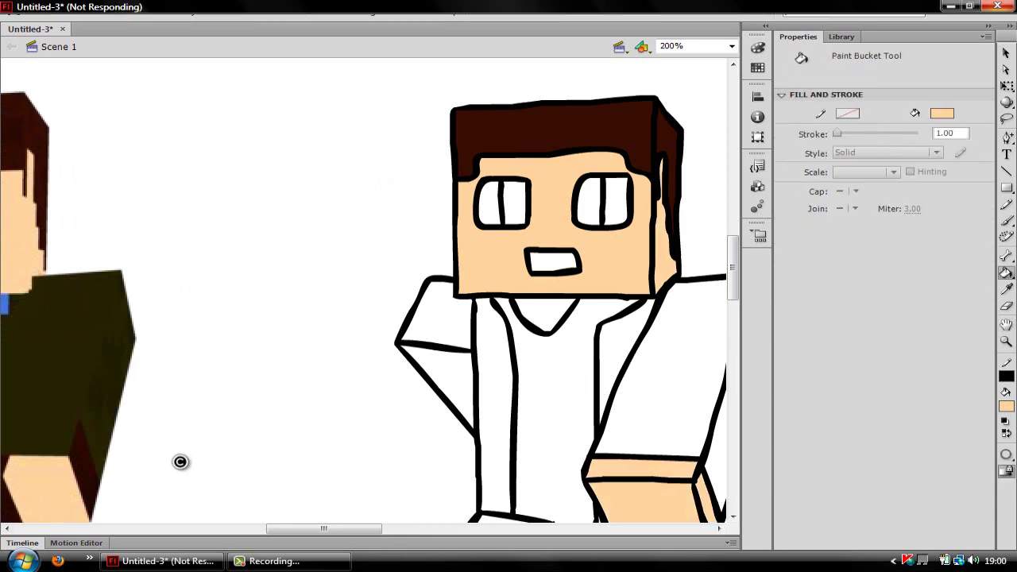
left_click(38, 330, "alt")
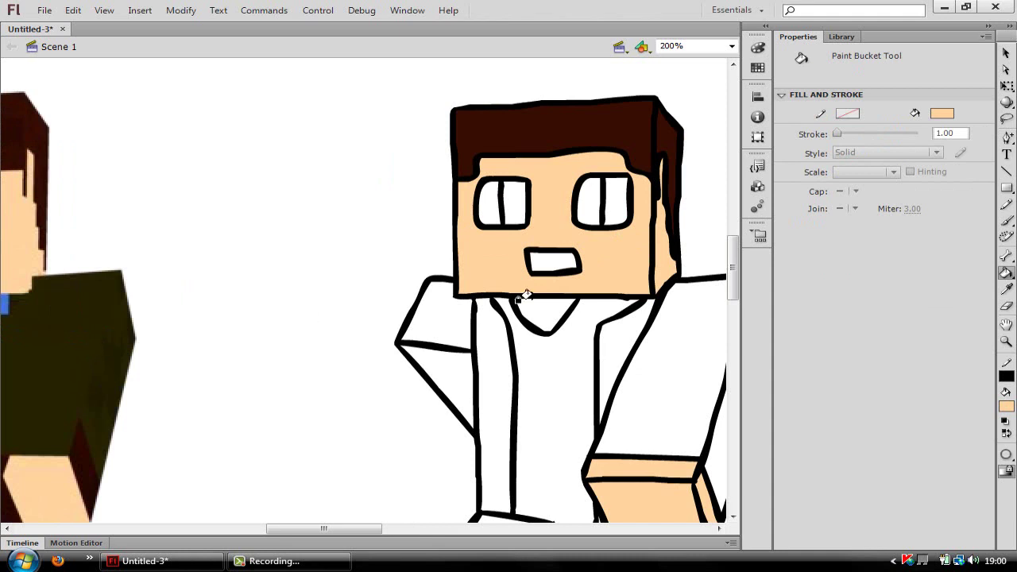
left_click(679, 392)
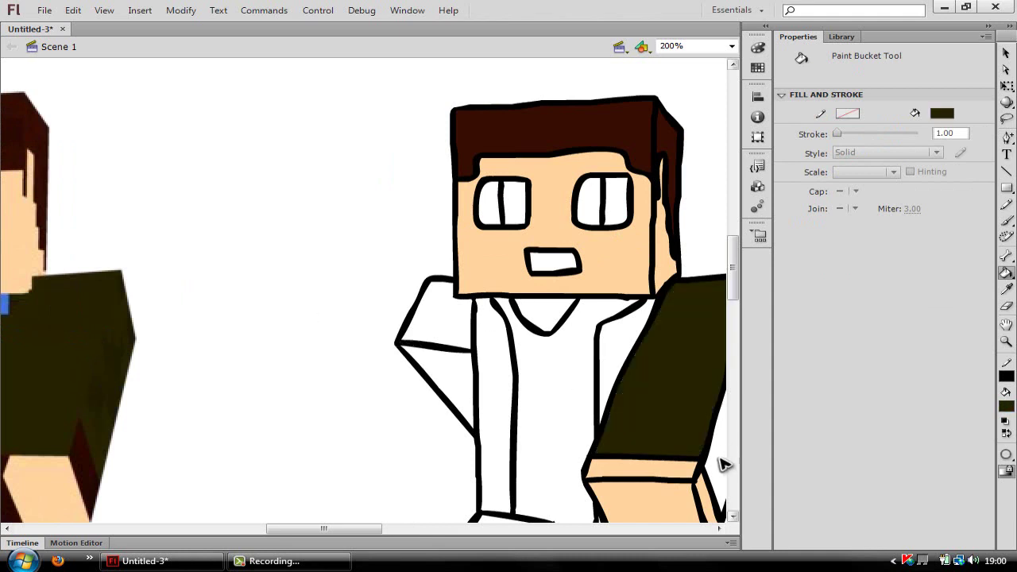
left_click(429, 309)
left_click(529, 307, "alt")
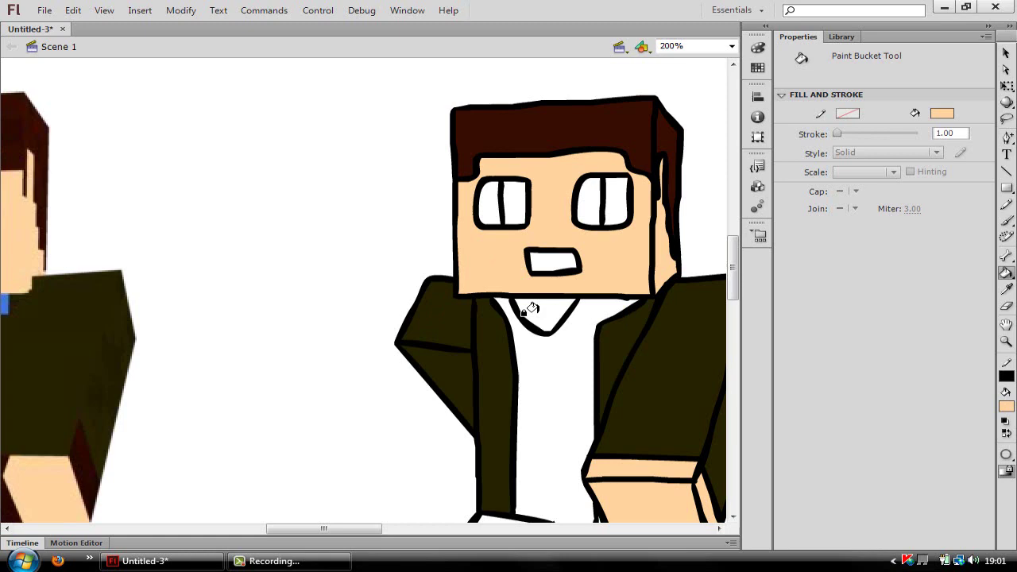
- Fill the shirt and both trouser legs with blues sampled from the render
left_click(5, 309, "alt")
left_click(531, 350)
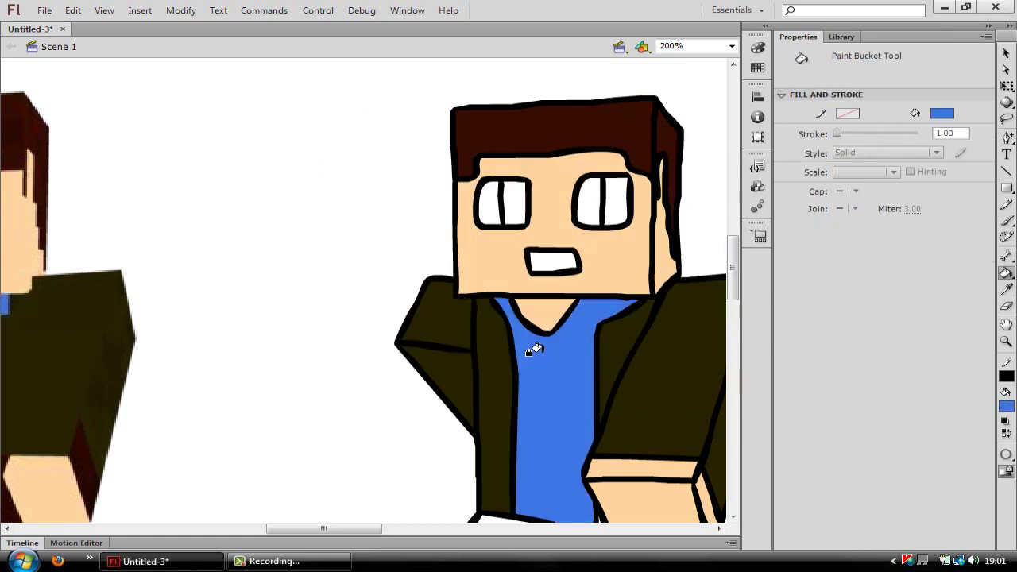
mouse_move(536, 349)
left_mouse_down()
mouse_move(343, 358)
mouse_move(576, 310)
left_mouse_up()
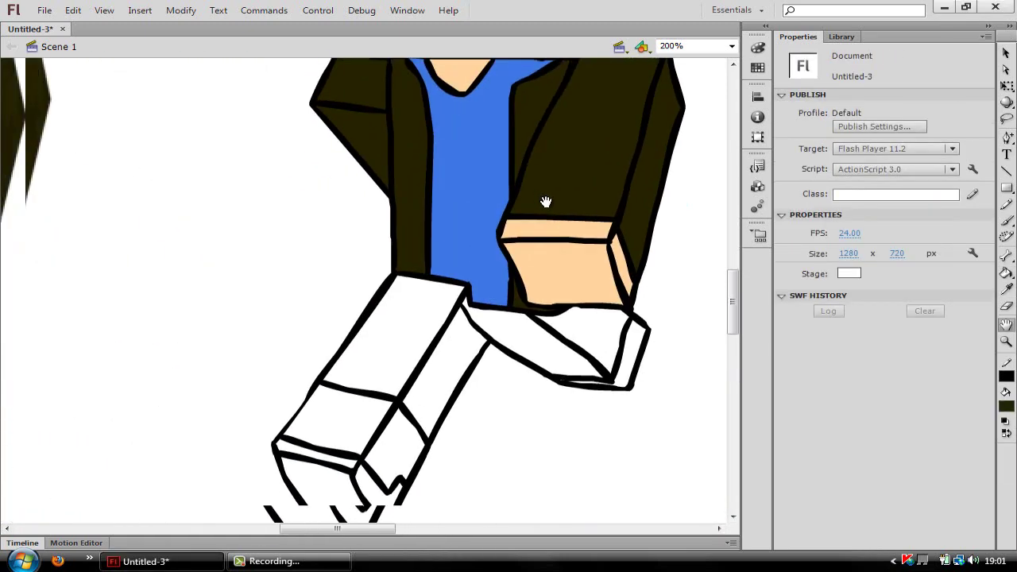
left_click(24, 345, "alt")
left_click(500, 352)
left_click(640, 318)
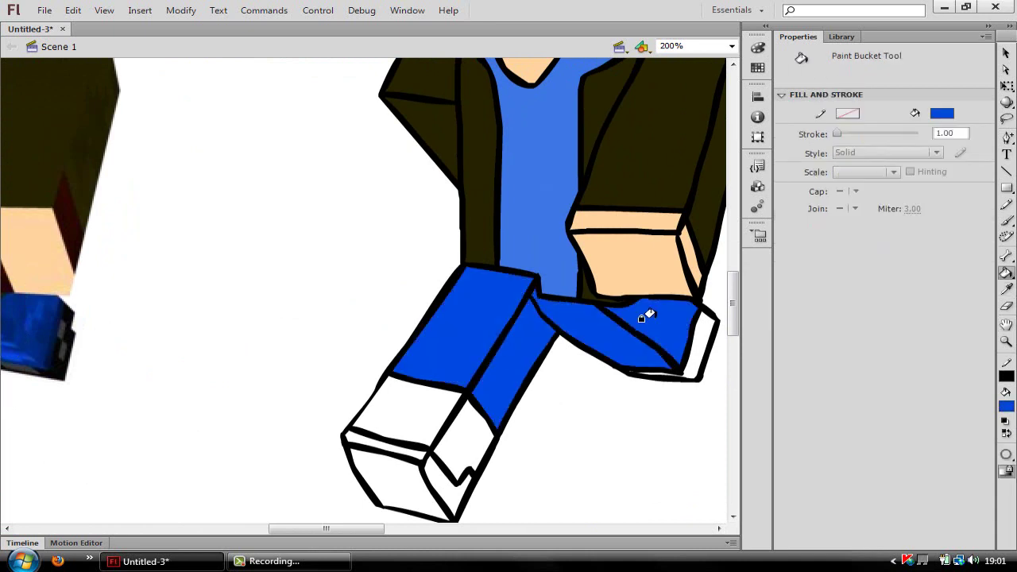
left_click(74, 342, "alt")
- Colour the shoes: black tops and right-shoe side, dark grey left-shoe faces
left_click(431, 405)
left_click(476, 429)
left_click(690, 343)
left_click(98, 353, "alt")
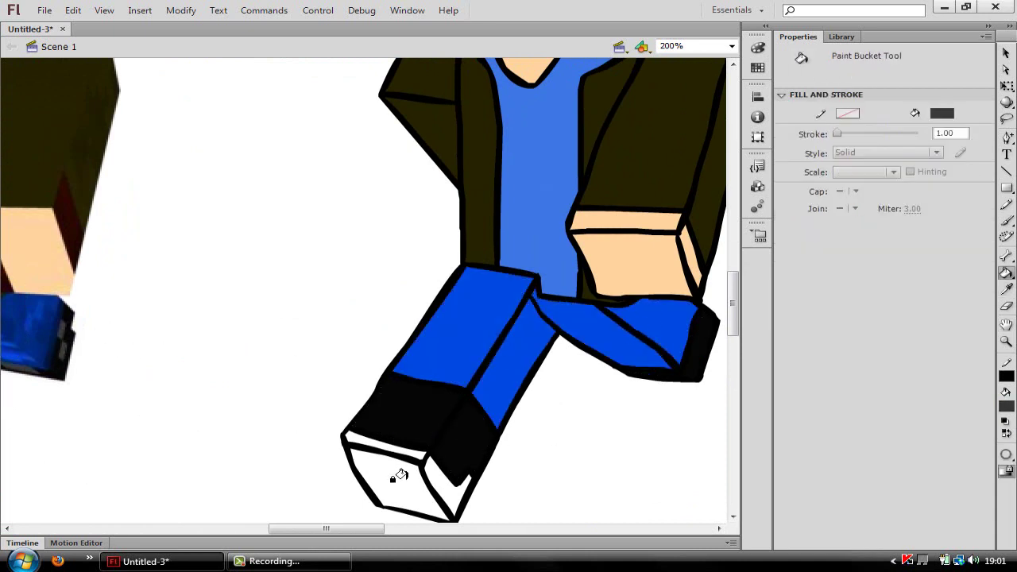
left_click(397, 477)
left_click(449, 486)
left_click(385, 449)
- At 100% zoom, fill both eyes dark brown and the mouth lighter brown
key("ctrl+1")
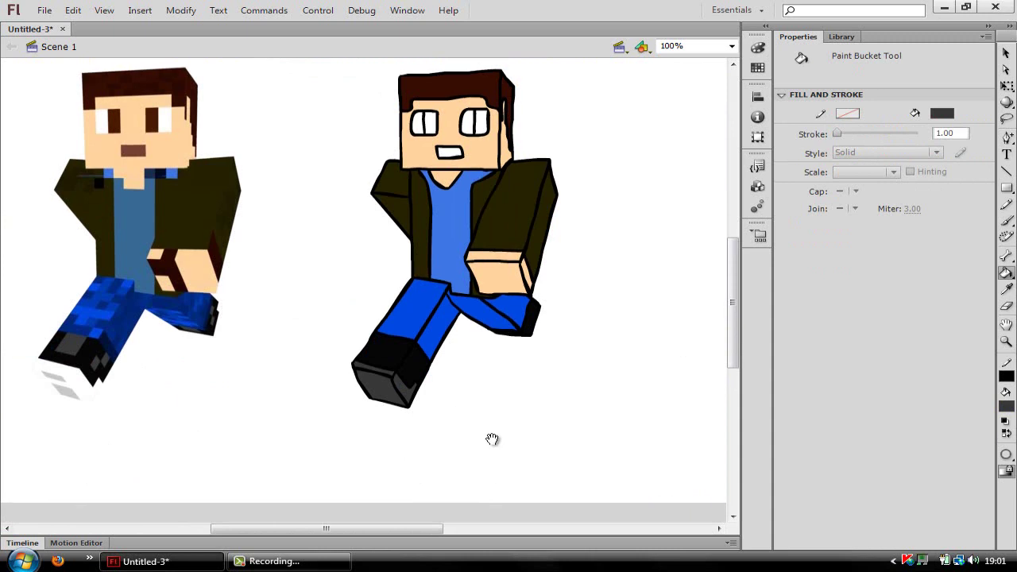
left_click(168, 117, "alt")
left_click(483, 139)
left_click(441, 139)
left_click(156, 165, "alt")
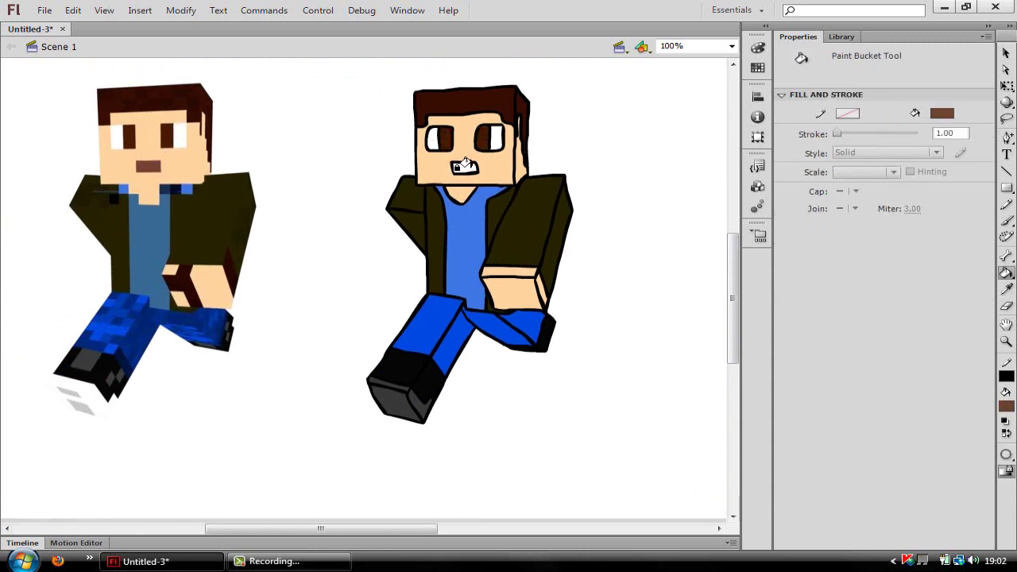
left_click(465, 167)
- Sample the jacket colour and adjust its shade, then set the fill to peach skin colour
left_click(552, 221, "alt")
left_click(1005, 405)
left_click(1007, 248)
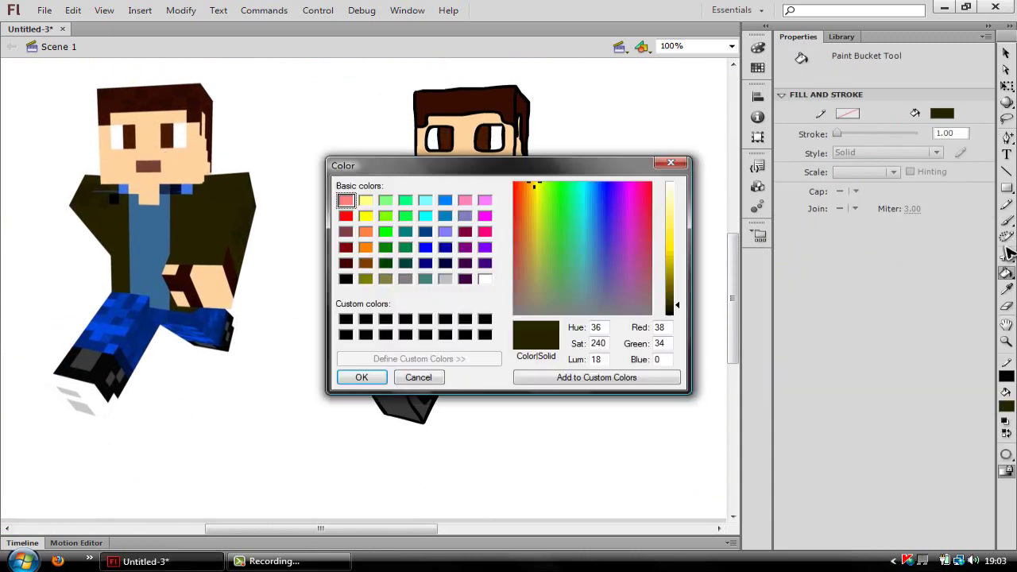
left_click(681, 308)
key("Return")
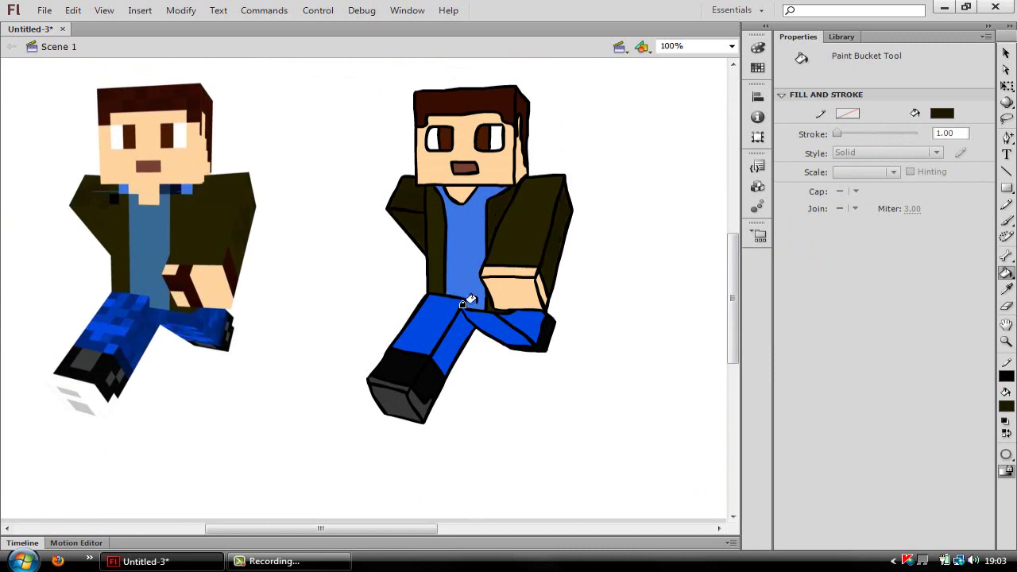
left_click(520, 282, "alt")
left_click(1006, 406)
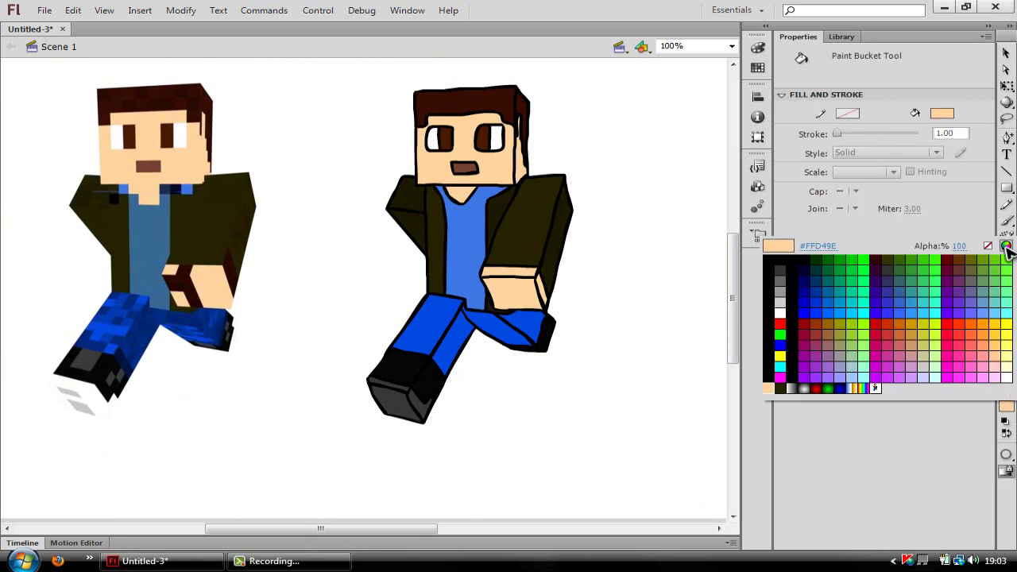
left_click(1007, 248)
key("Return")
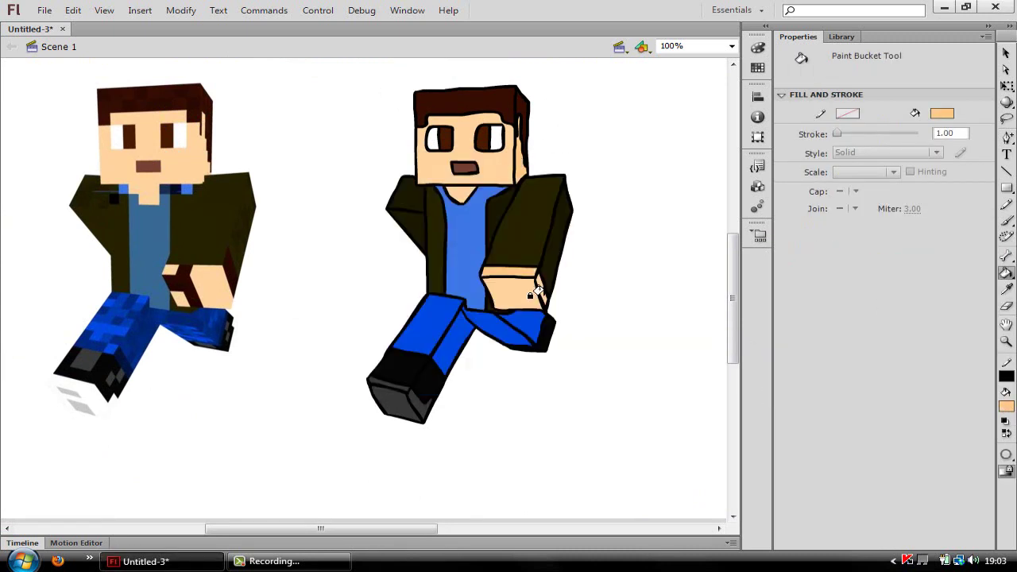
- Sample the trouser blue and darken its luminance in two passes in the Color dialog
left_click(537, 319)
left_click(1006, 406)
left_click(1007, 248)
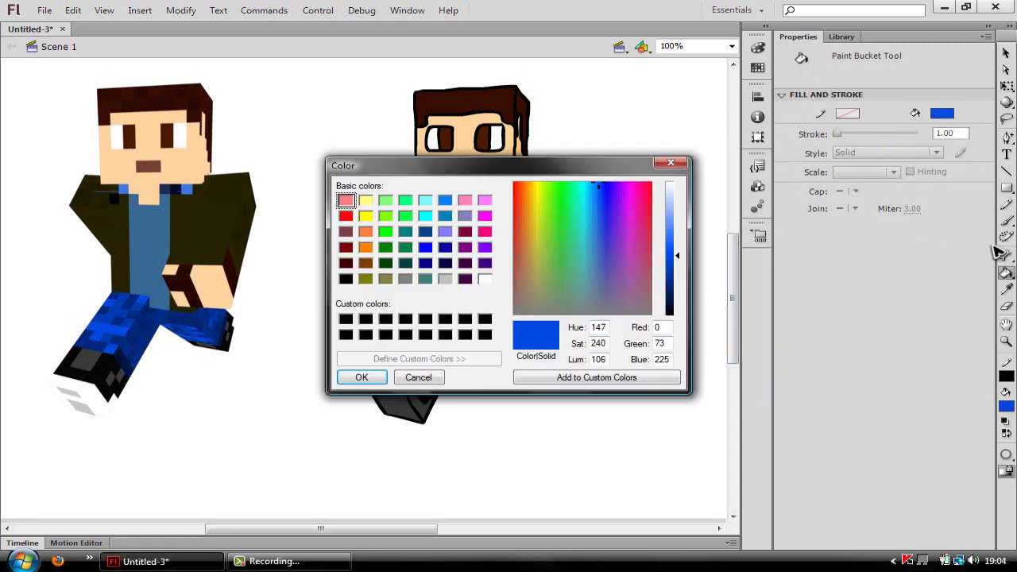
left_click_drag(677, 256, 677, 265)
key("Return")
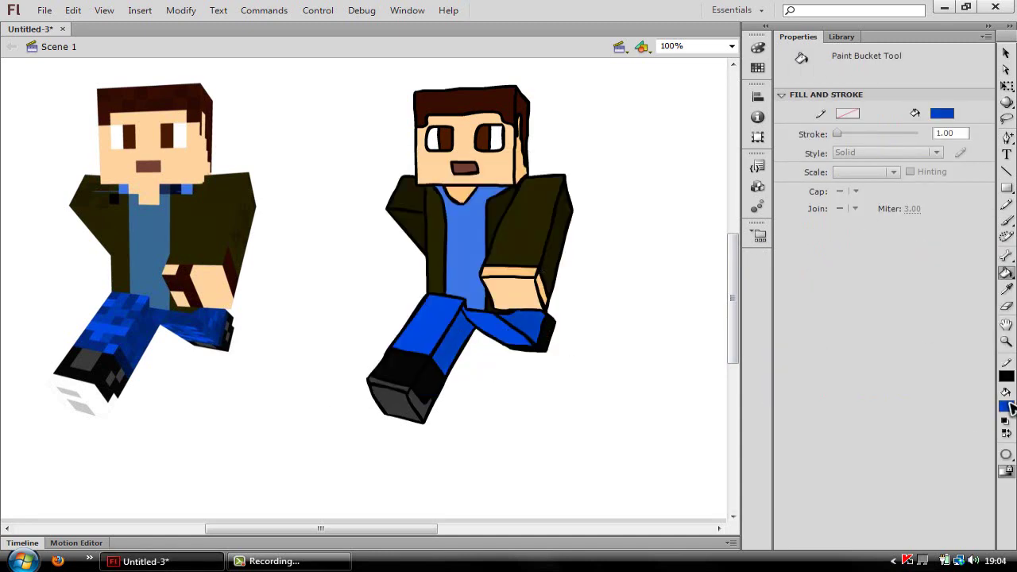
left_click(1006, 406)
left_click(1007, 248)
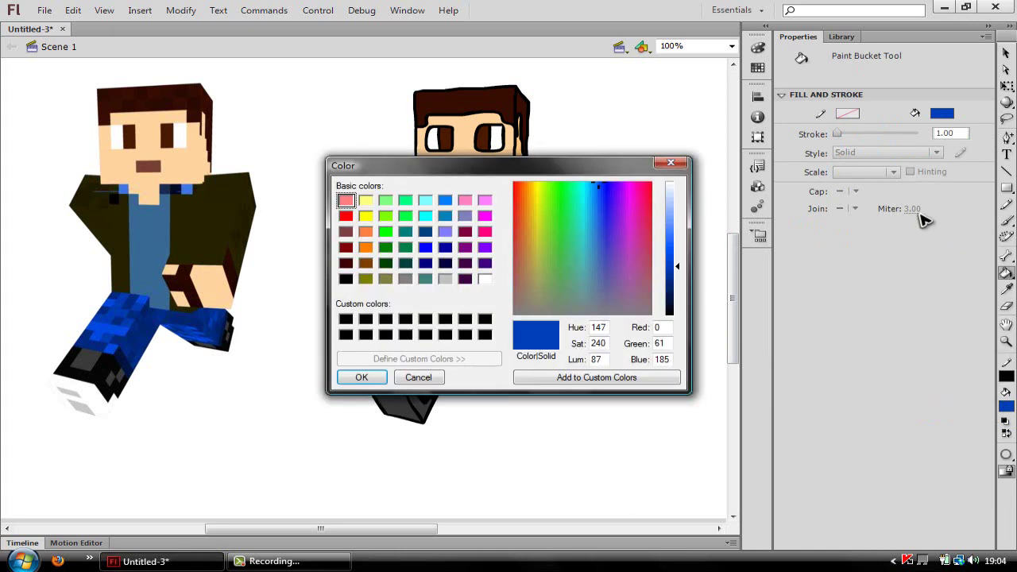
left_click_drag(677, 265, 679, 273)
key("Return")
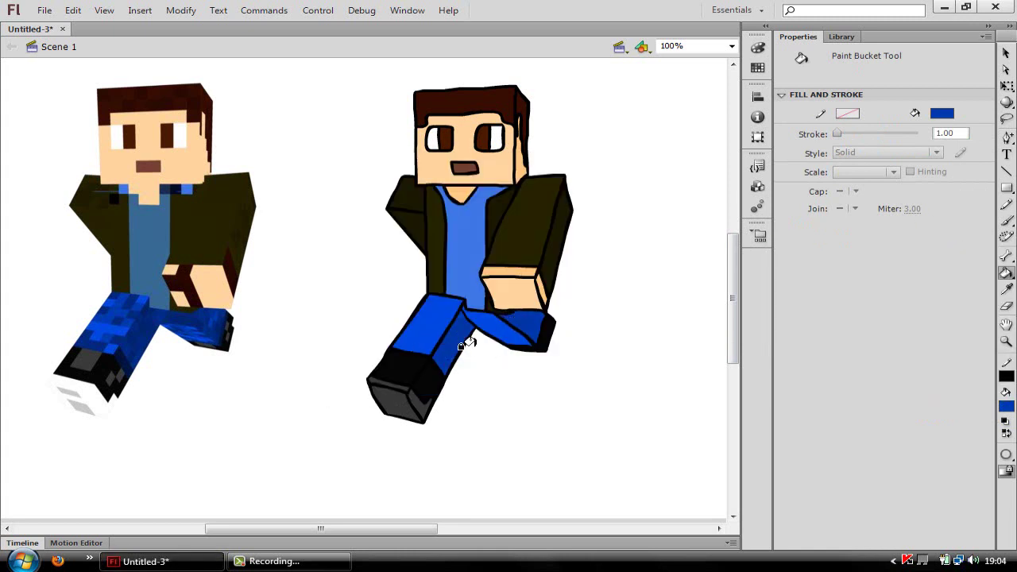